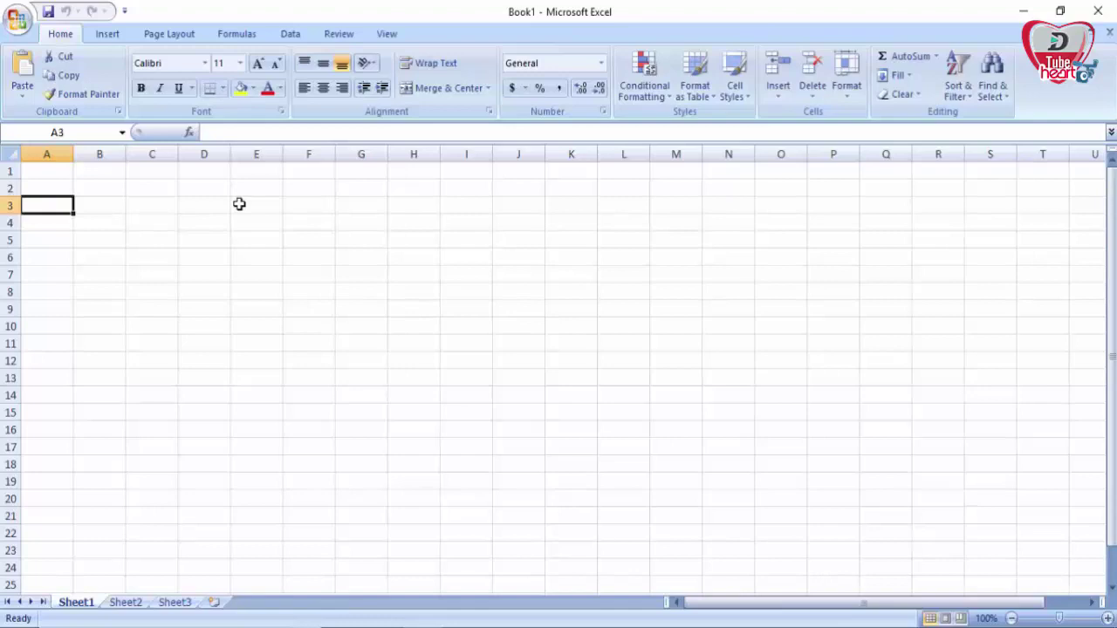
Step: Enter the headers Name, Father's Name and Address/ District in A3:C3, widening columns B and C
type("Name")
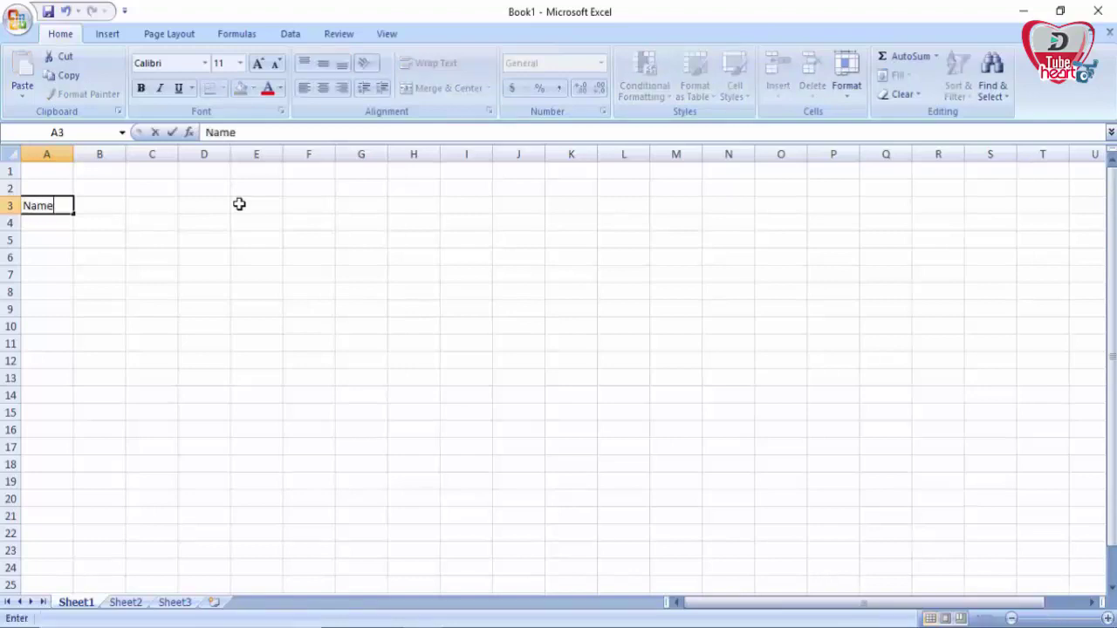
key("Tab")
type("Fath")
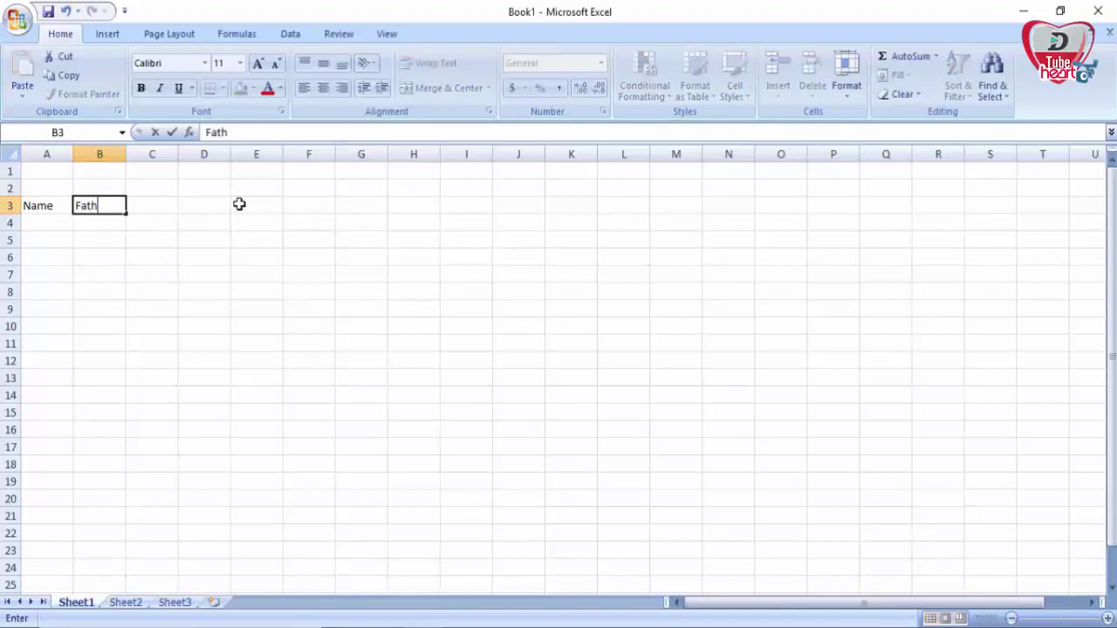
type("er's Name")
key("Tab")
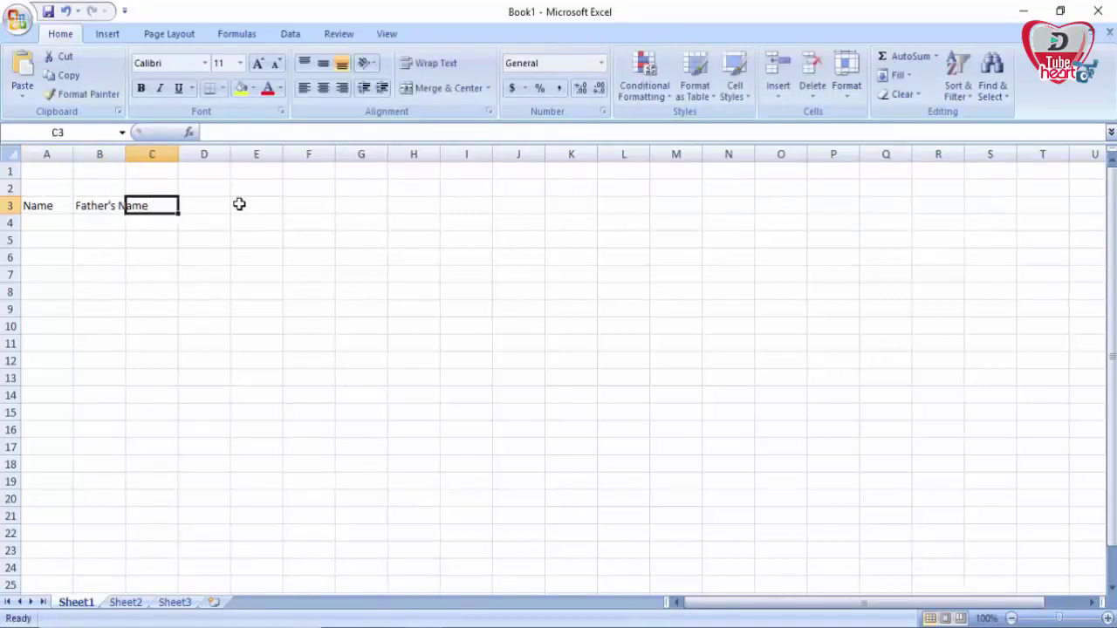
left_click_drag(126, 153, 178, 153)
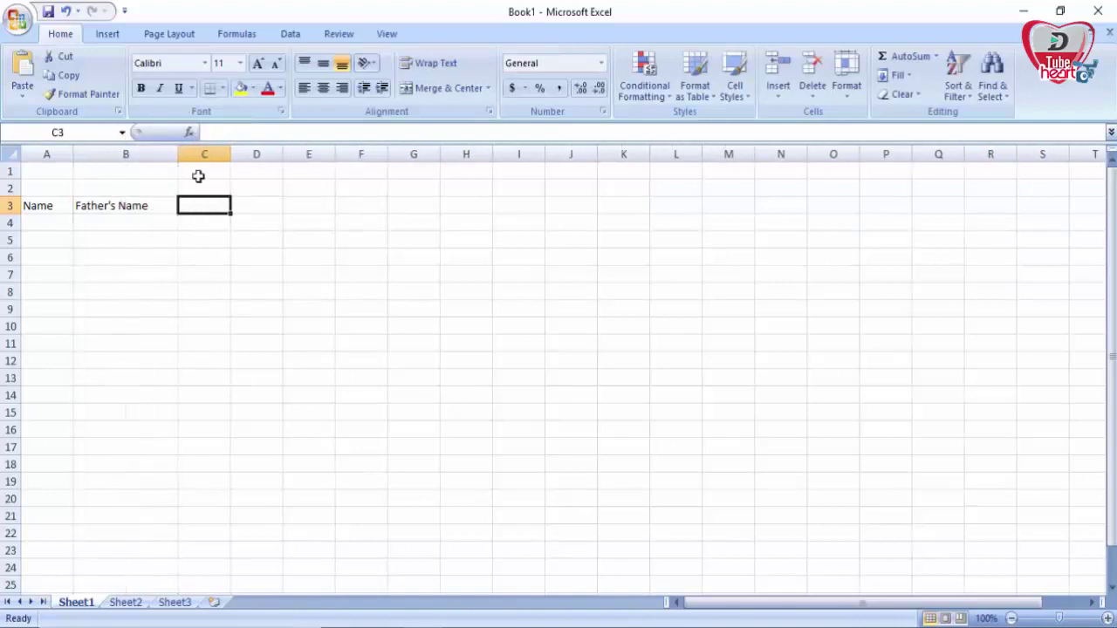
type("Address")
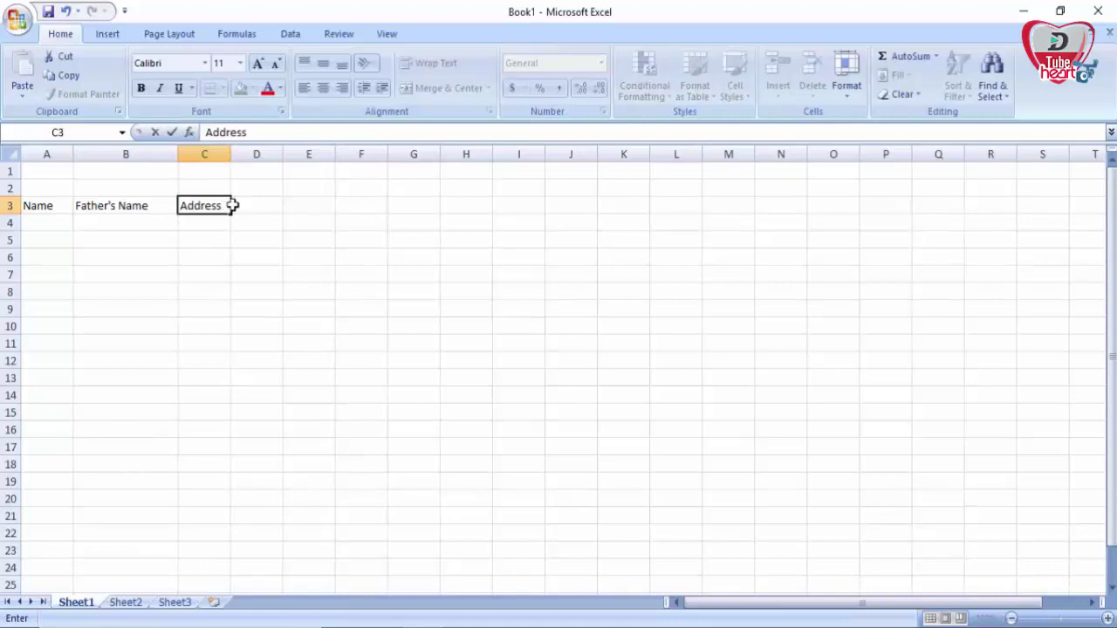
type("/ District")
left_click(223, 154)
left_click_drag(231, 154, 284, 154)
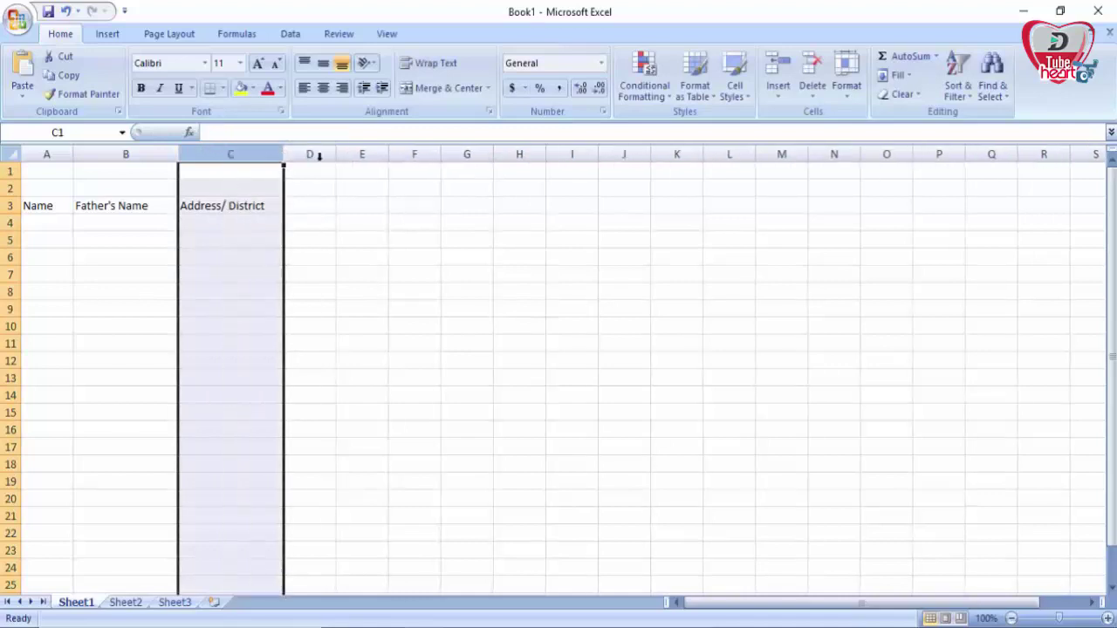
Step: Add the Mobile Number header in D3 and widen column D to fit it
left_click(315, 208)
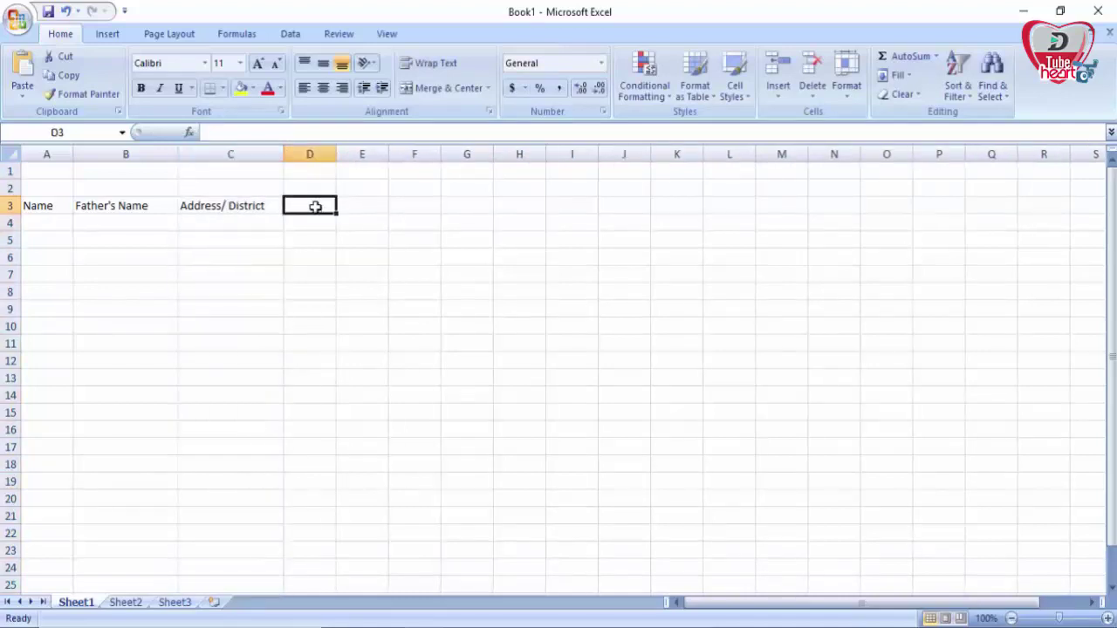
type("Mon")
key("BackSpace")
type("bile")
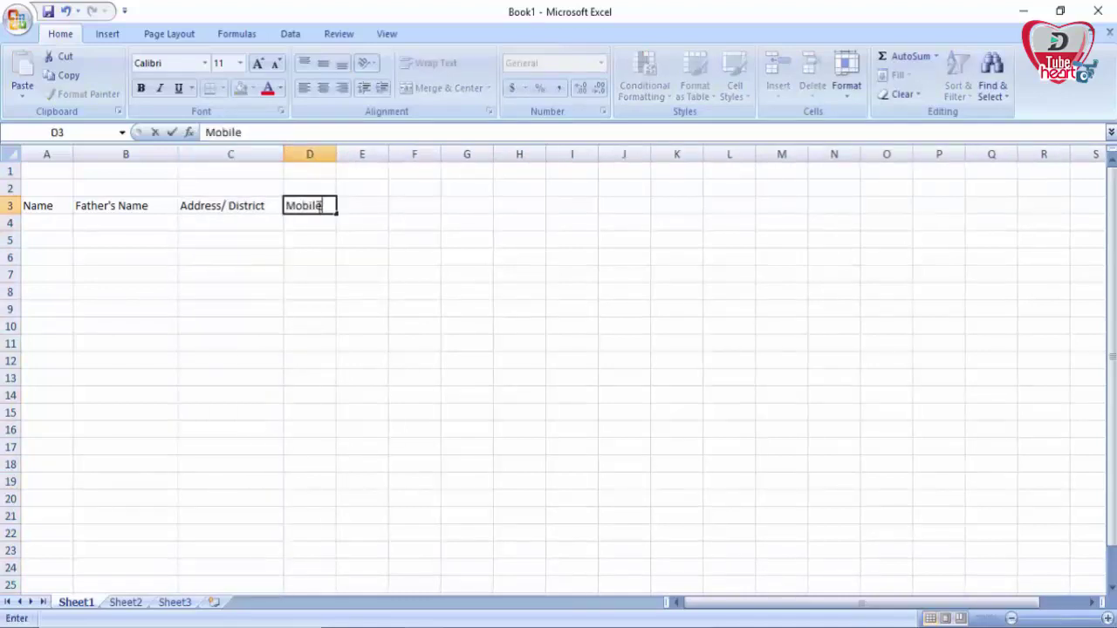
type(" Number")
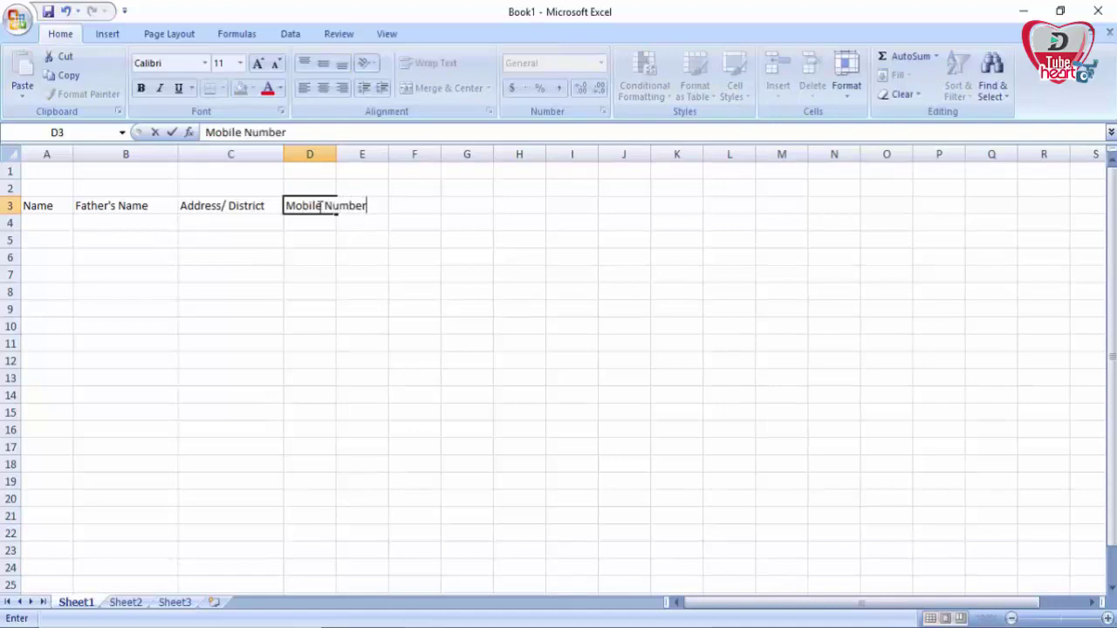
left_click(438, 317)
left_click_drag(336, 155, 375, 151)
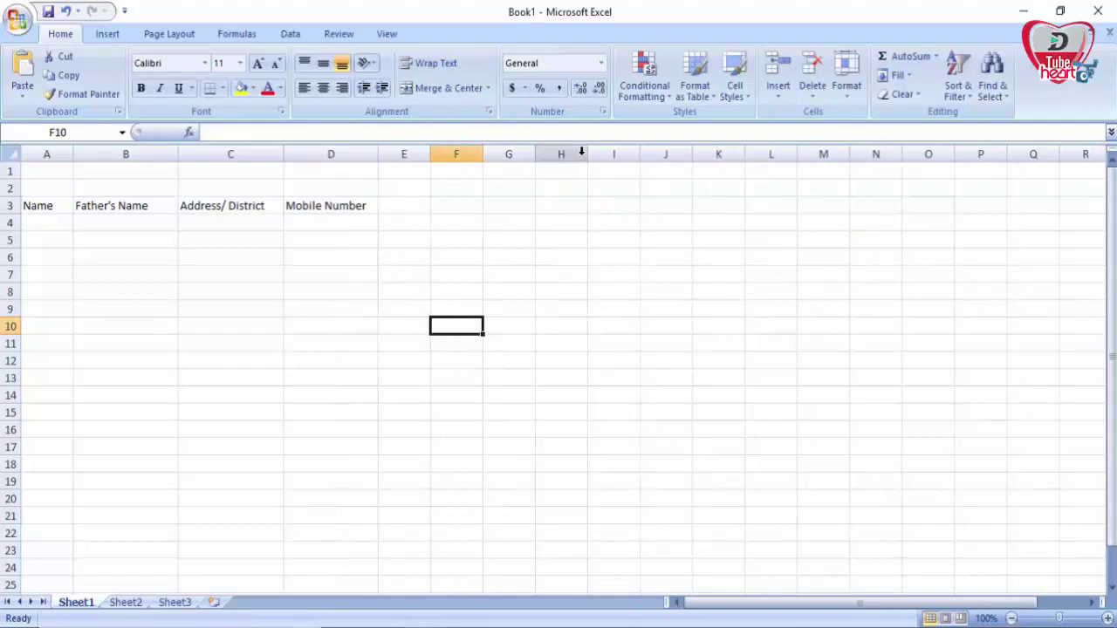
Step: Put the label Search in H2 and widen columns H and I for the search entry
left_click_drag(588, 154, 627, 155)
left_click(590, 184)
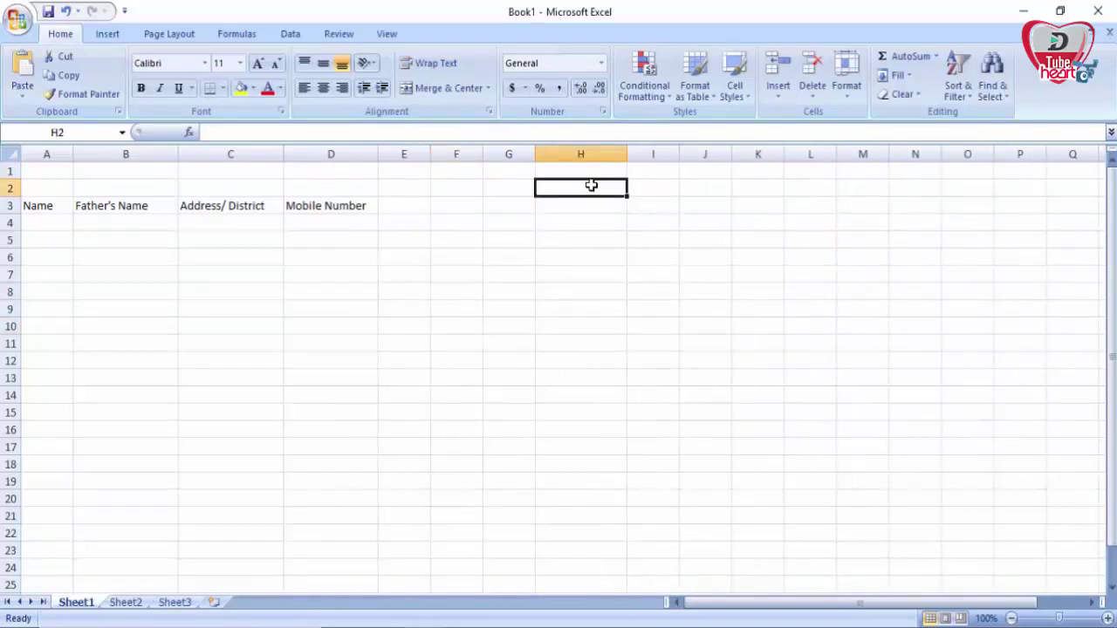
type("Search")
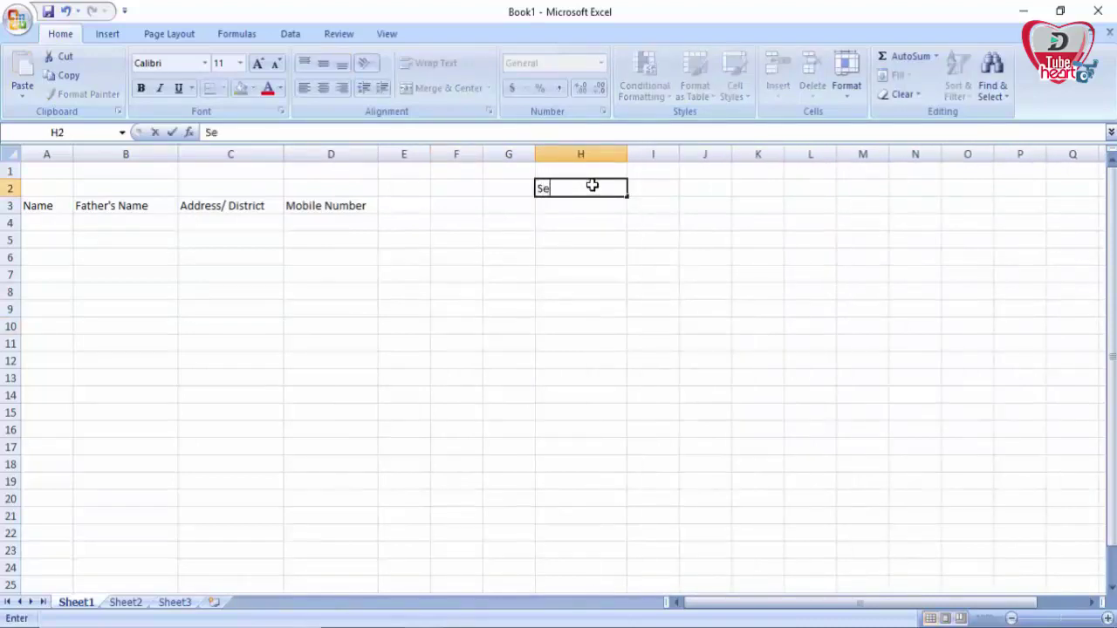
left_click(666, 258)
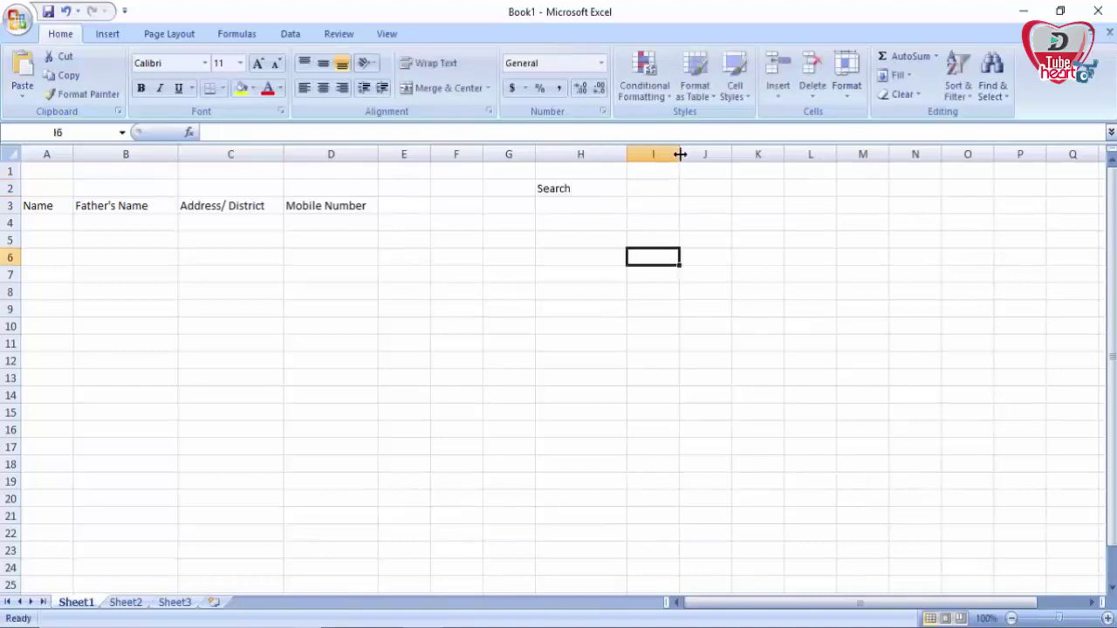
left_click_drag(679, 154, 790, 153)
left_click(693, 189)
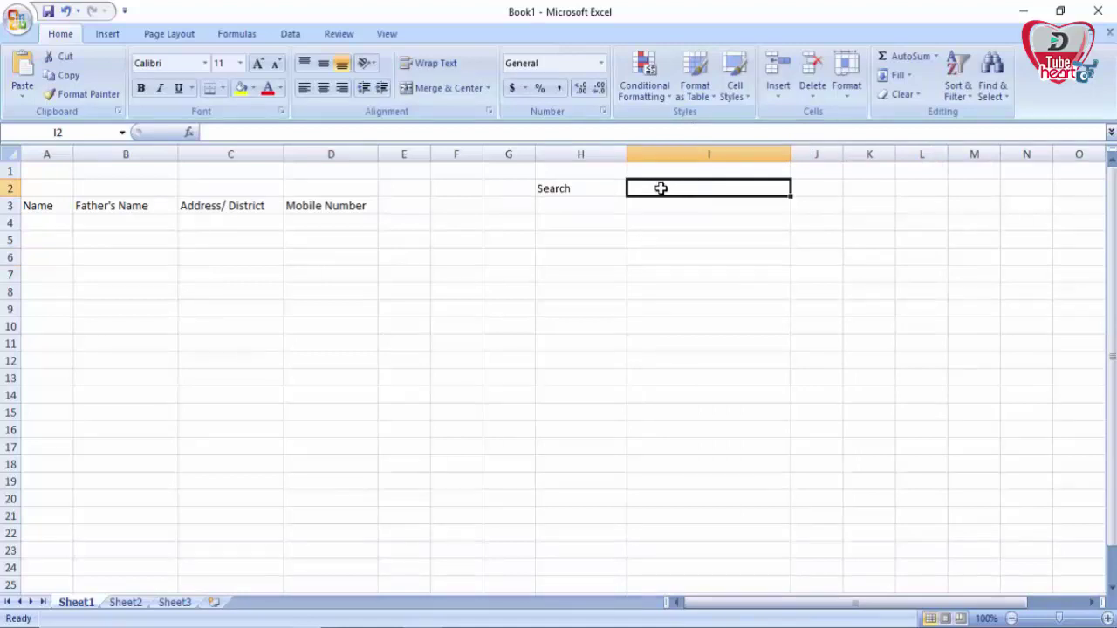
Step: Widen columns A, B and C further to fit the table contents
left_click(45, 225)
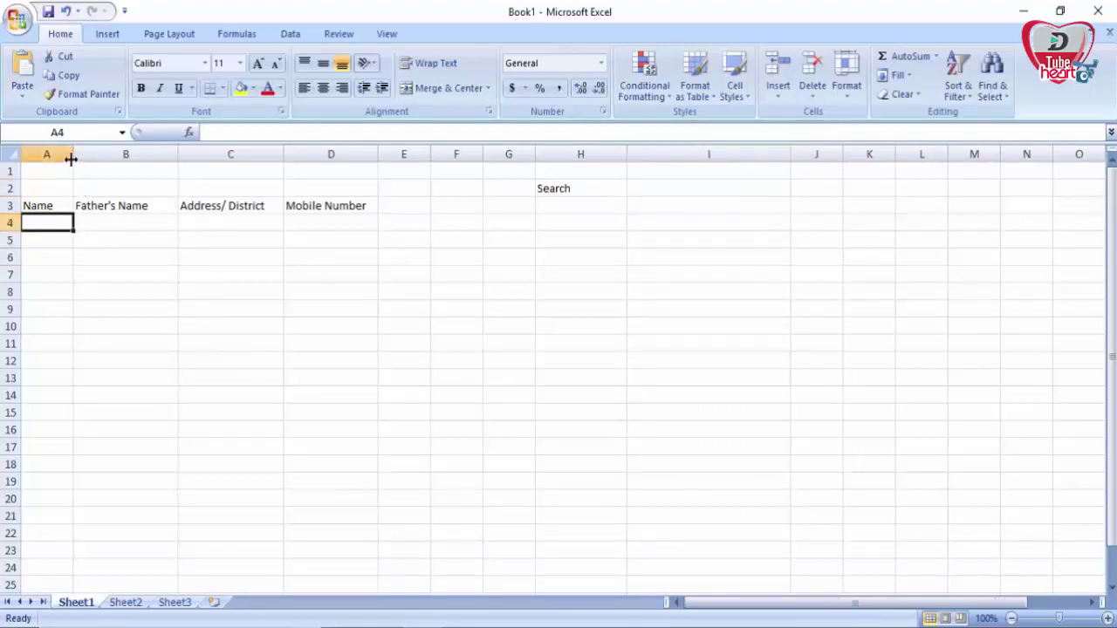
left_click_drag(74, 159, 172, 159)
left_click_drag(276, 155, 342, 155)
left_click_drag(447, 154, 509, 157)
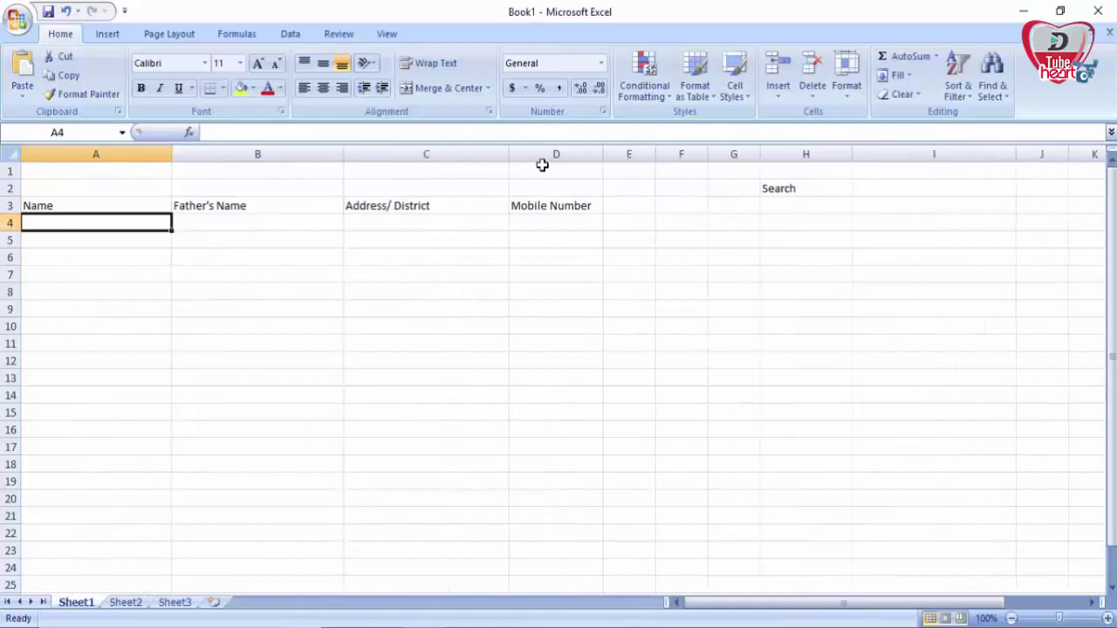
Step: Widen column D further and enter the fourteen people's names down A4:A17
left_click(542, 165)
left_click_drag(602, 155, 680, 154)
left_click(140, 227)
key("Return")
key("Return")
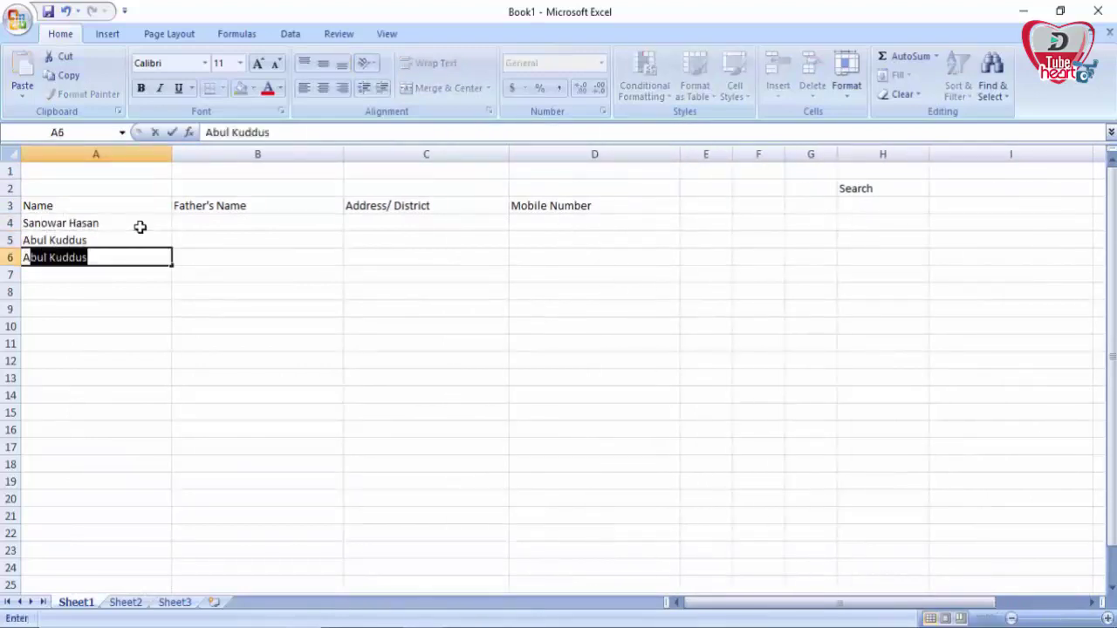
key("Return")
key("Return")
key("Return")
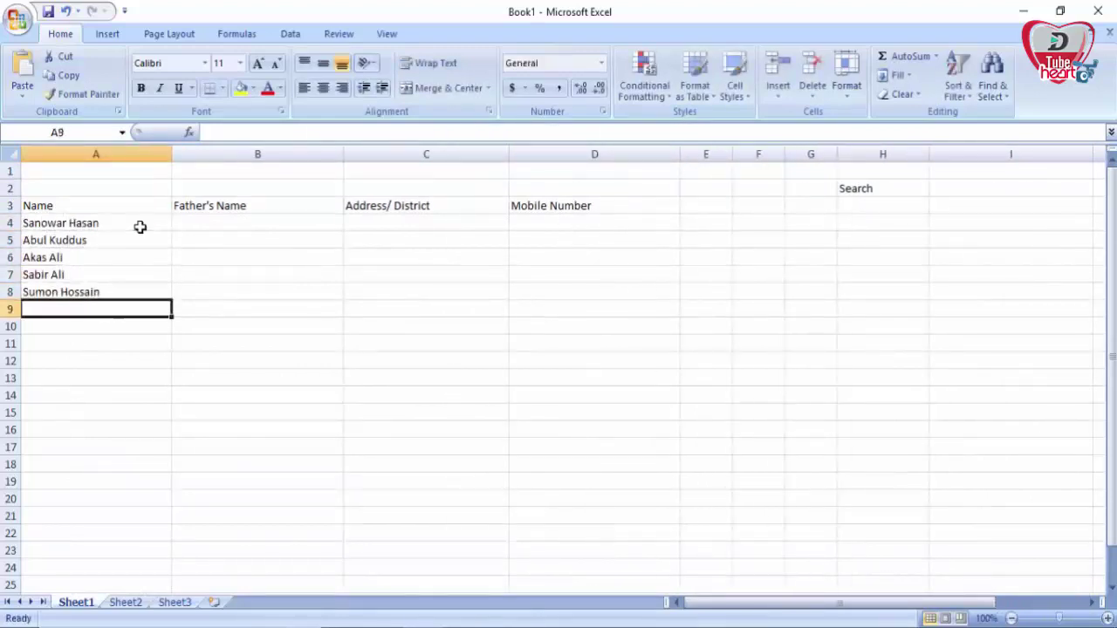
key("Return")
key("Return")
key("Return")
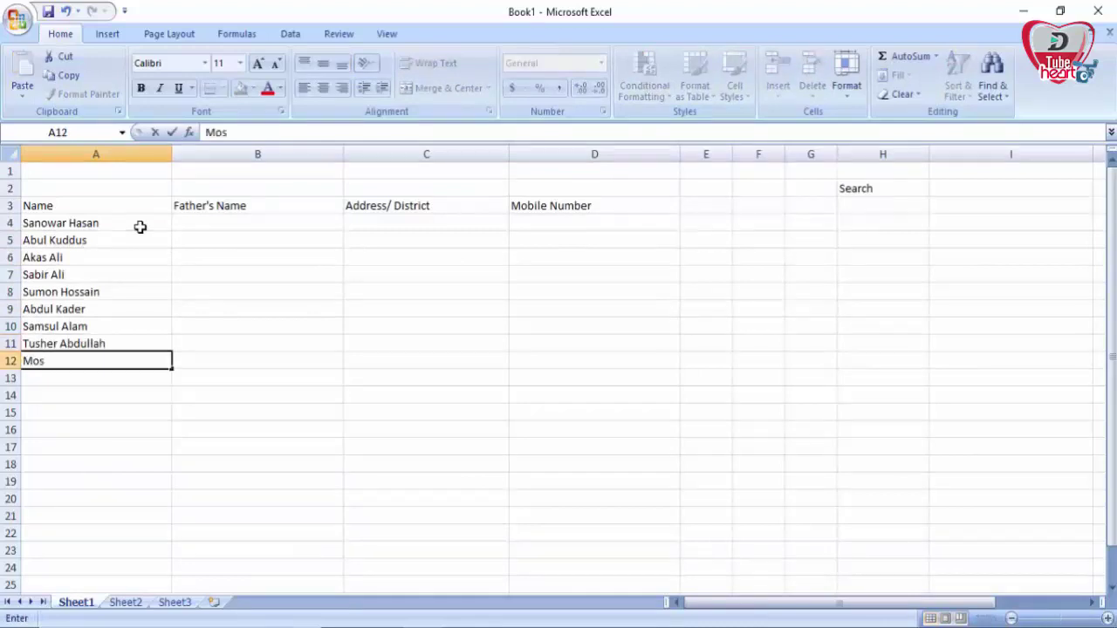
key("Return")
key("Return")
key("Return")
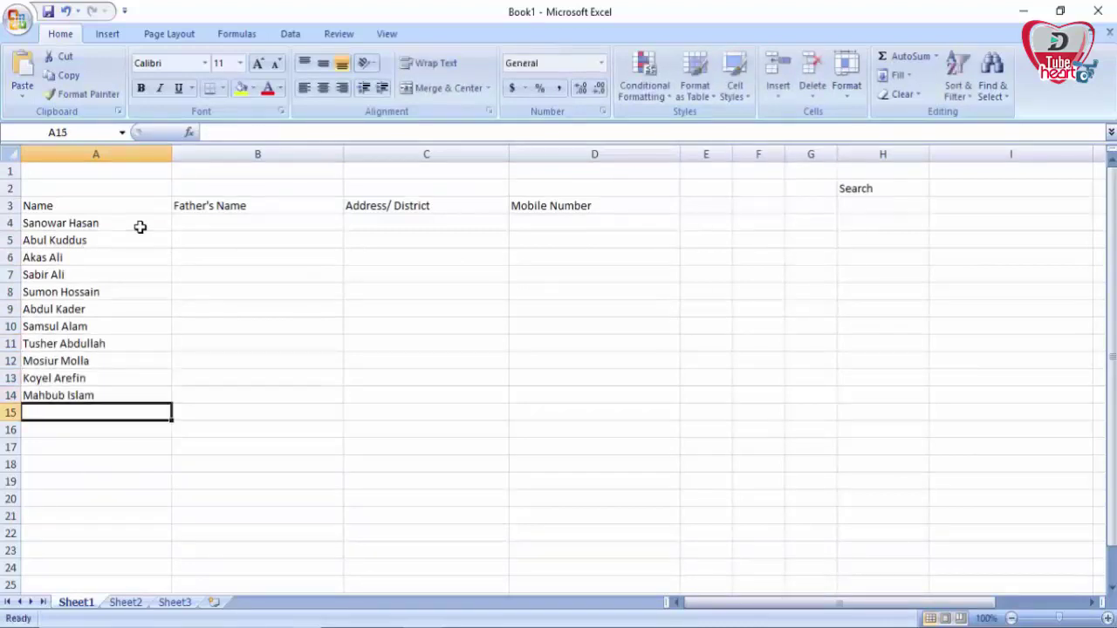
key("Return")
key("Return")
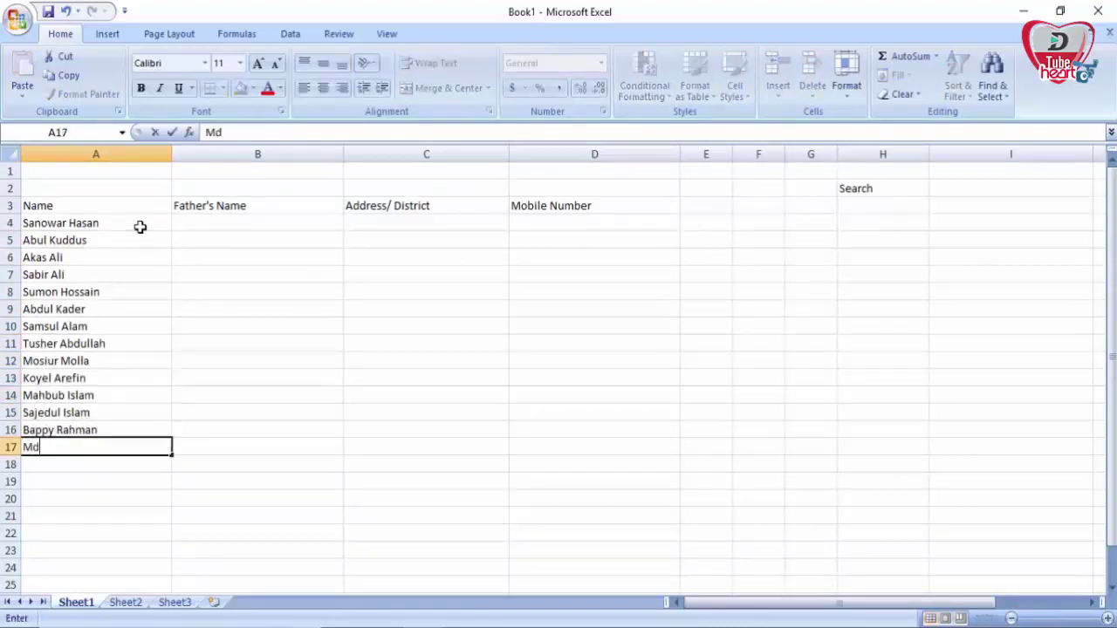
Step: Enter each person's father's name down B4:B17
left_click(247, 221)
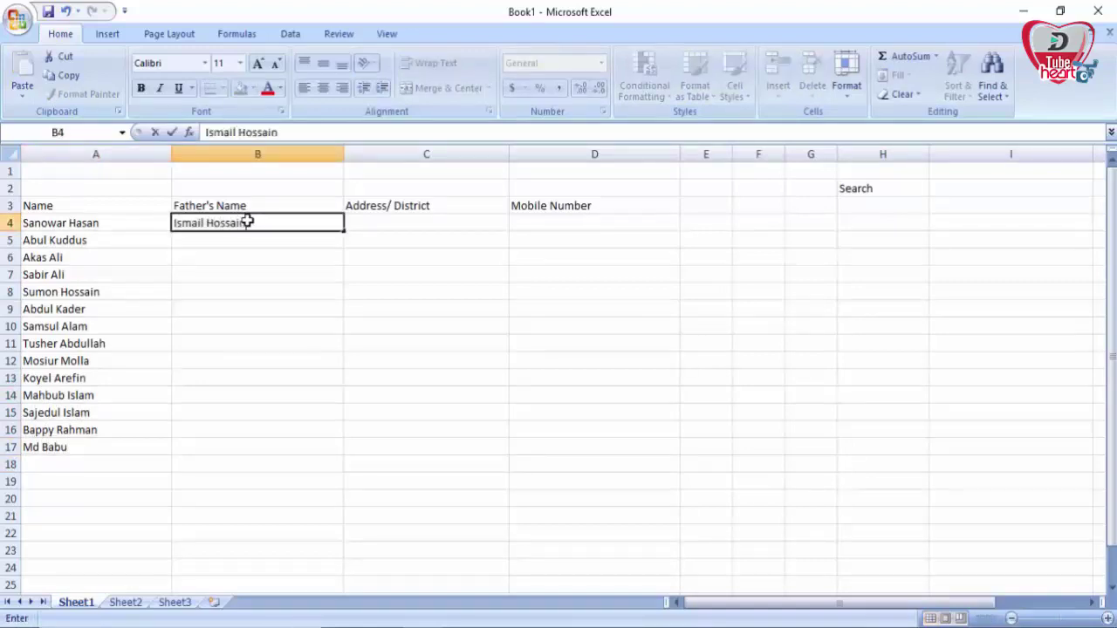
key("Return")
key("Return")
key("Return")
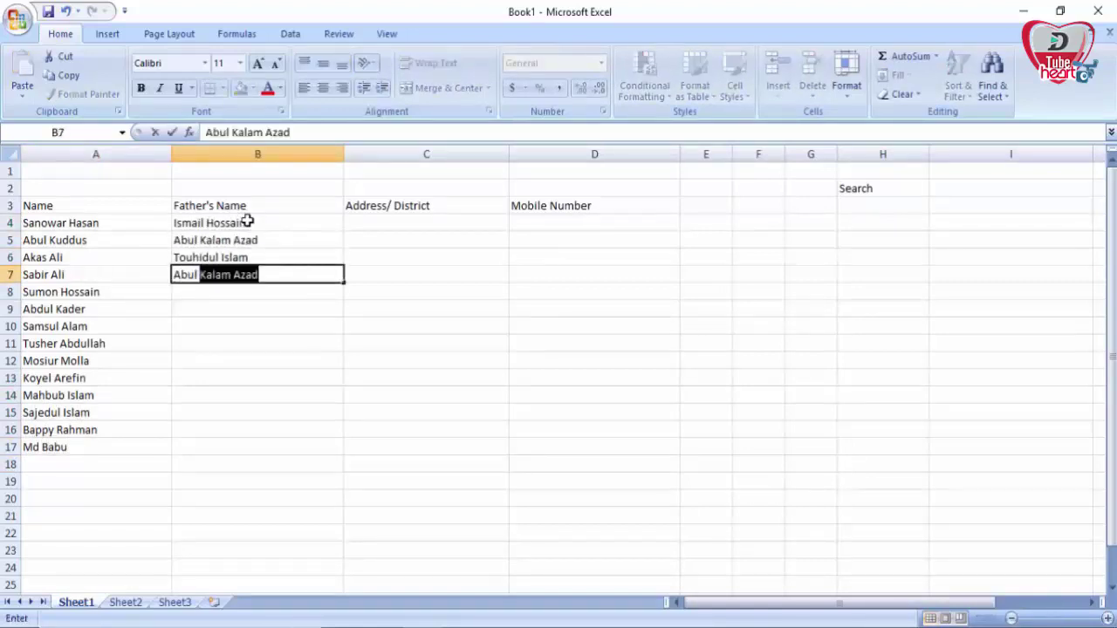
key("Return")
key("Return")
key("Return")
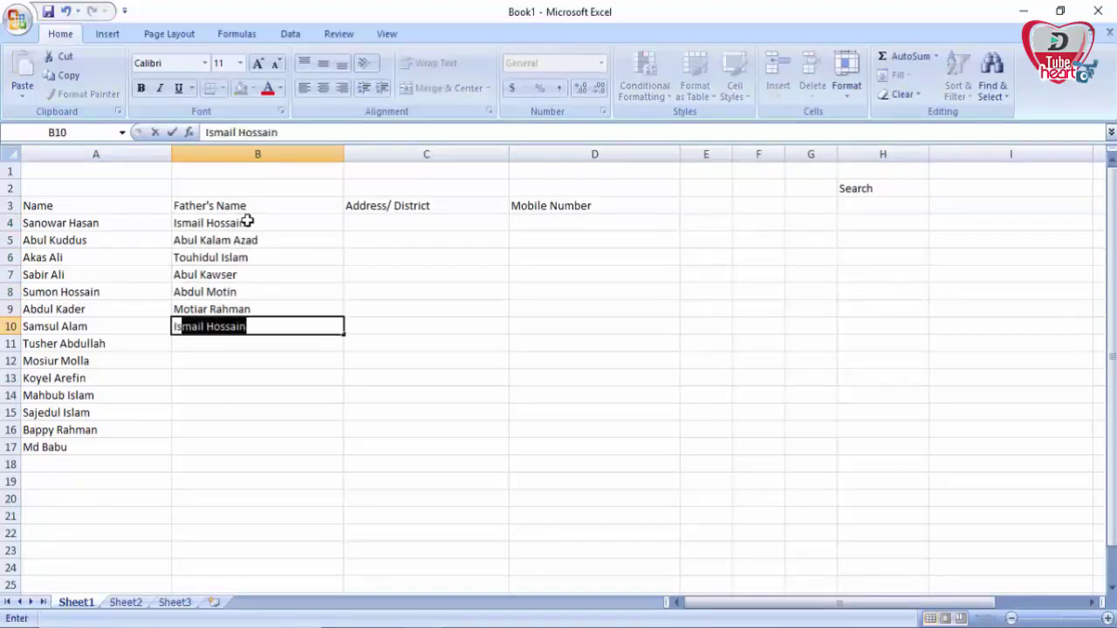
key("Return")
key("Return")
key("Return")
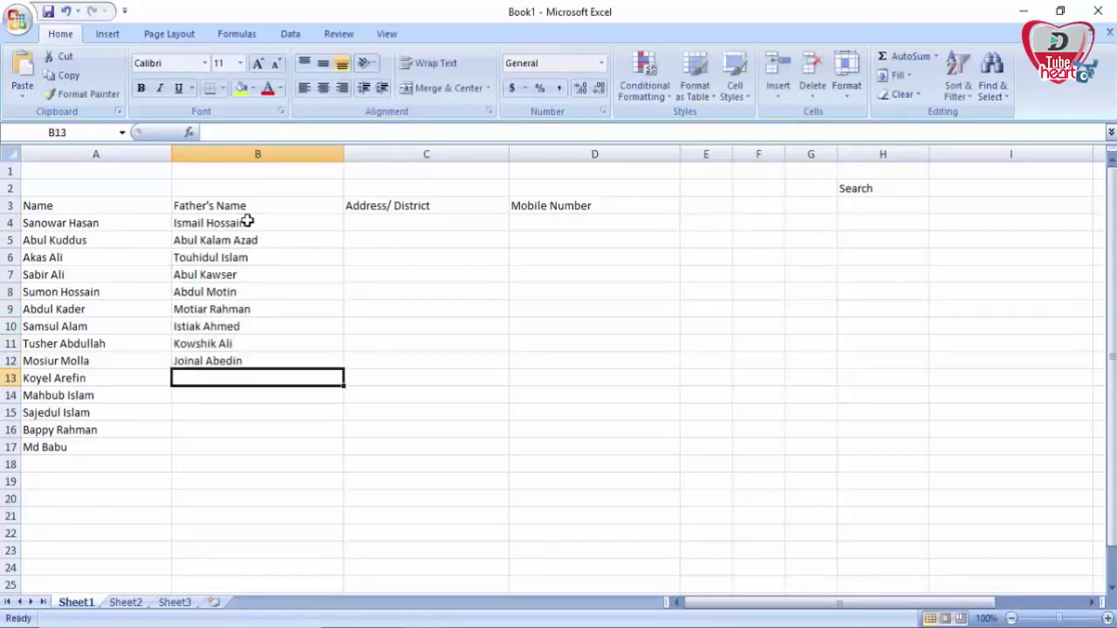
key("Return")
key("Return")
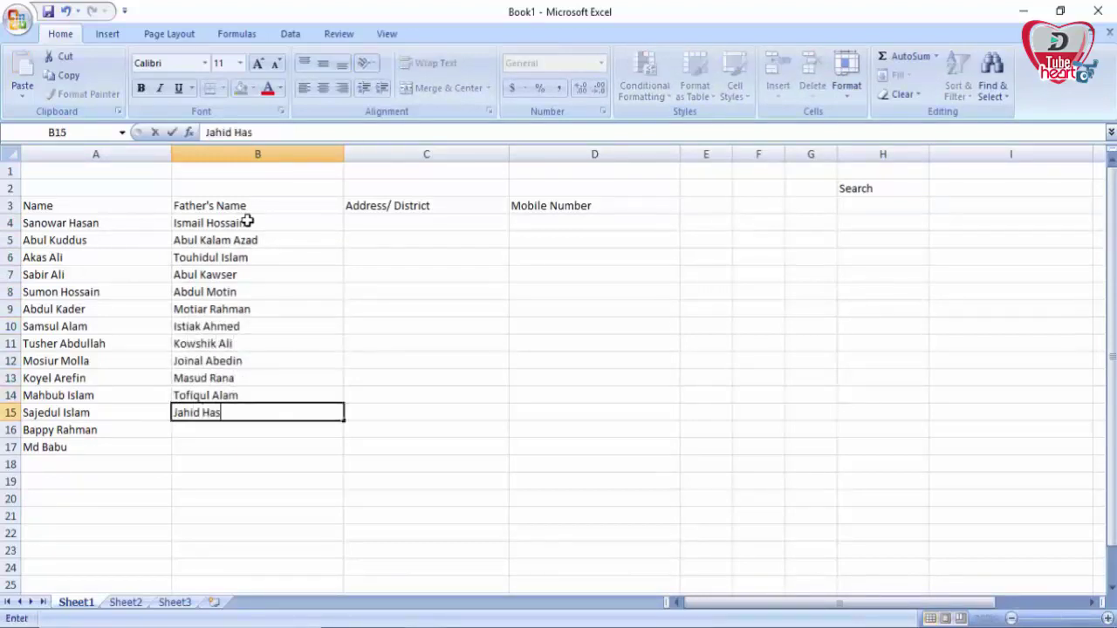
key("Return")
key("Return")
Step: Fill in the districts from Meherpur in C4 down, correcting C16 to Faridpur and adding Dhaka
left_click(362, 222)
type("Meherpur")
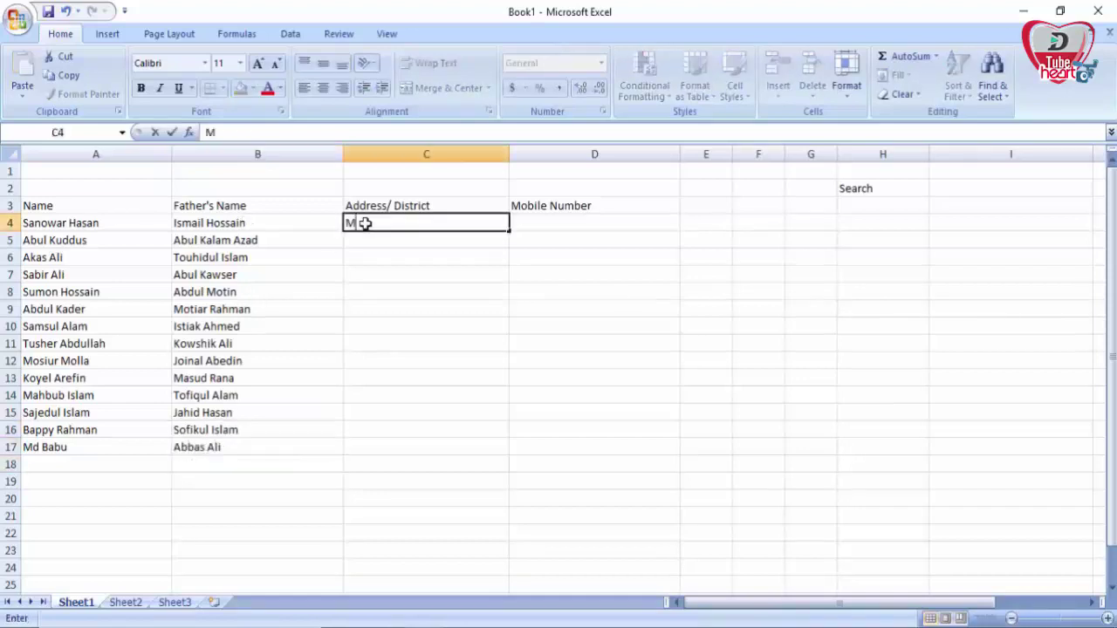
key("Return")
type("Dhaka")
key("Return")
type("Khulna Meherpur Kushtia ")
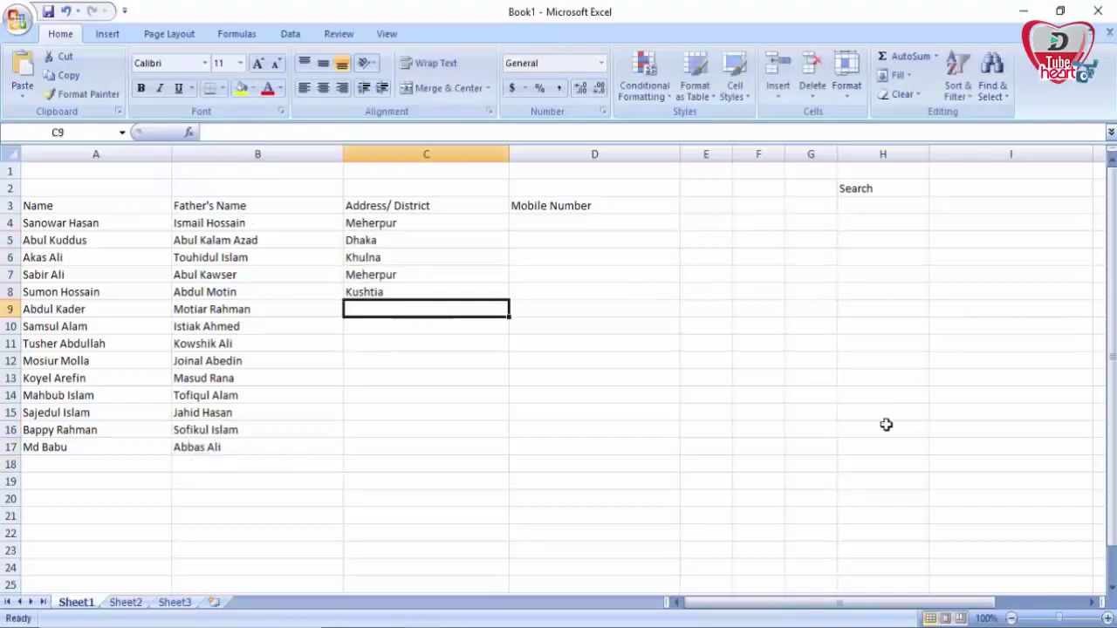
type("Jessore Dhaka Meherpur Chuadanga Kushtia Khulna Meherpur ")
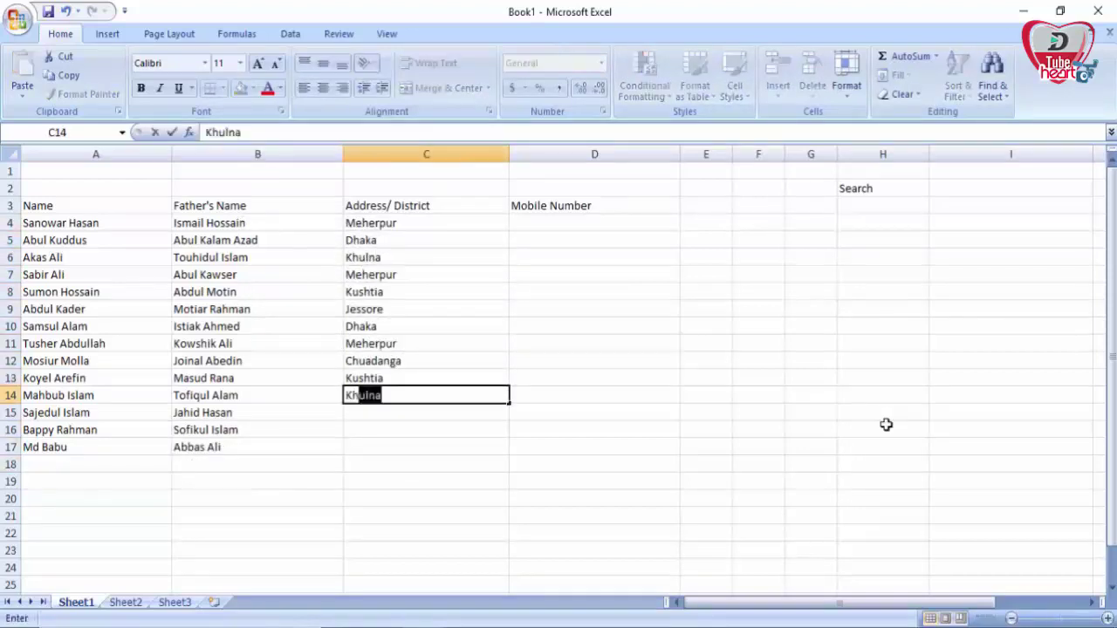
type("Faridpur")
key("Return")
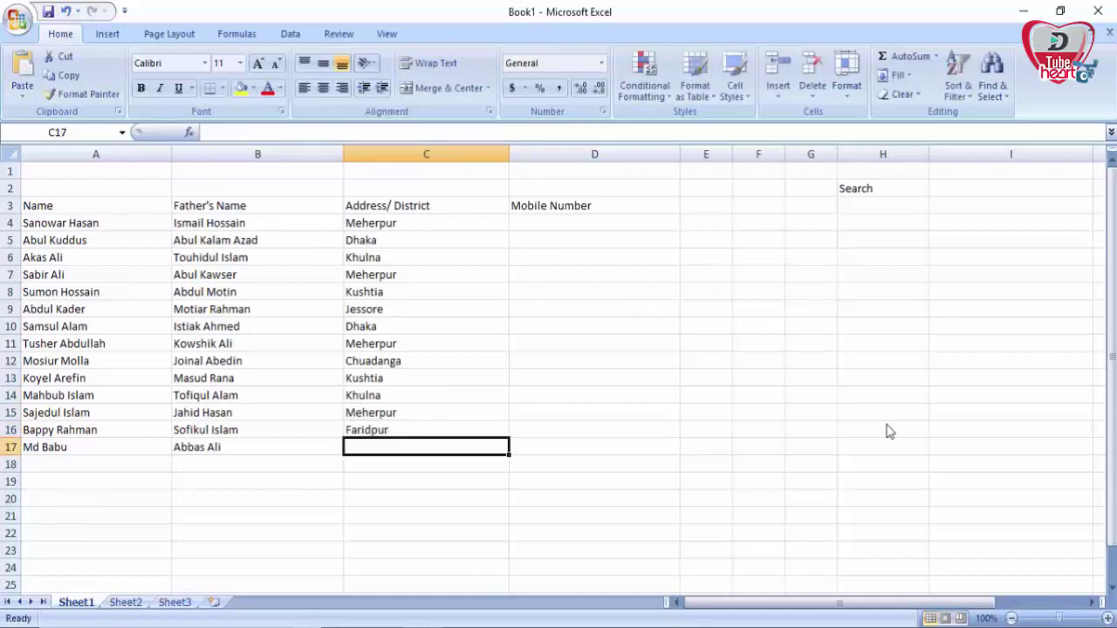
type("Dhaka")
left_click(541, 219)
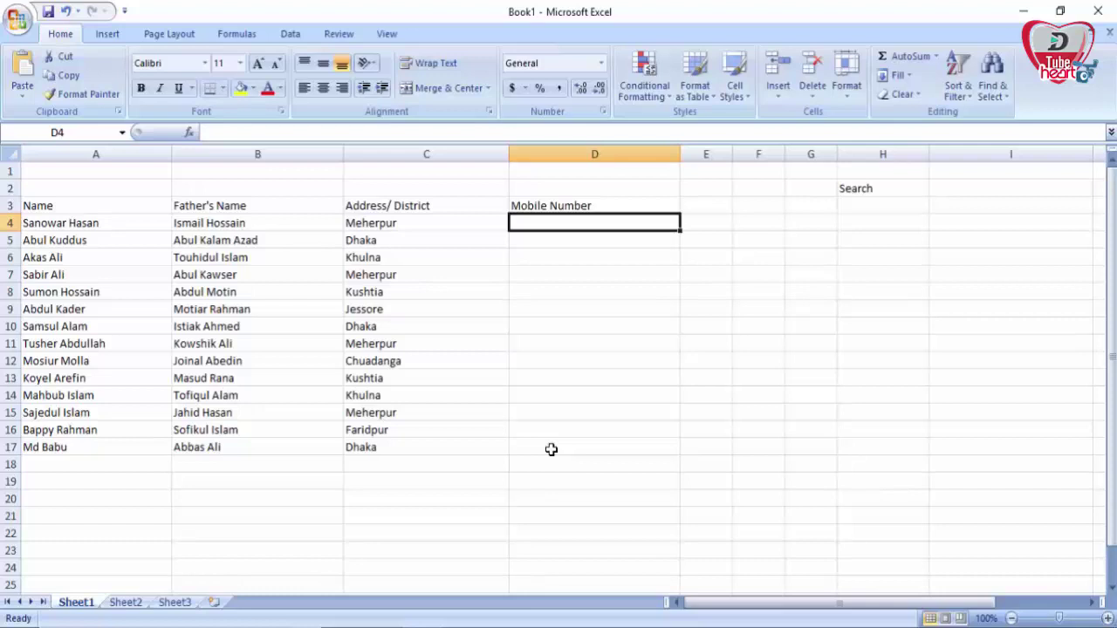
Step: Format D4:D17 as Text so the mobile numbers keep their leading zeros
left_click_drag(561, 226, 553, 445)
left_click(601, 63)
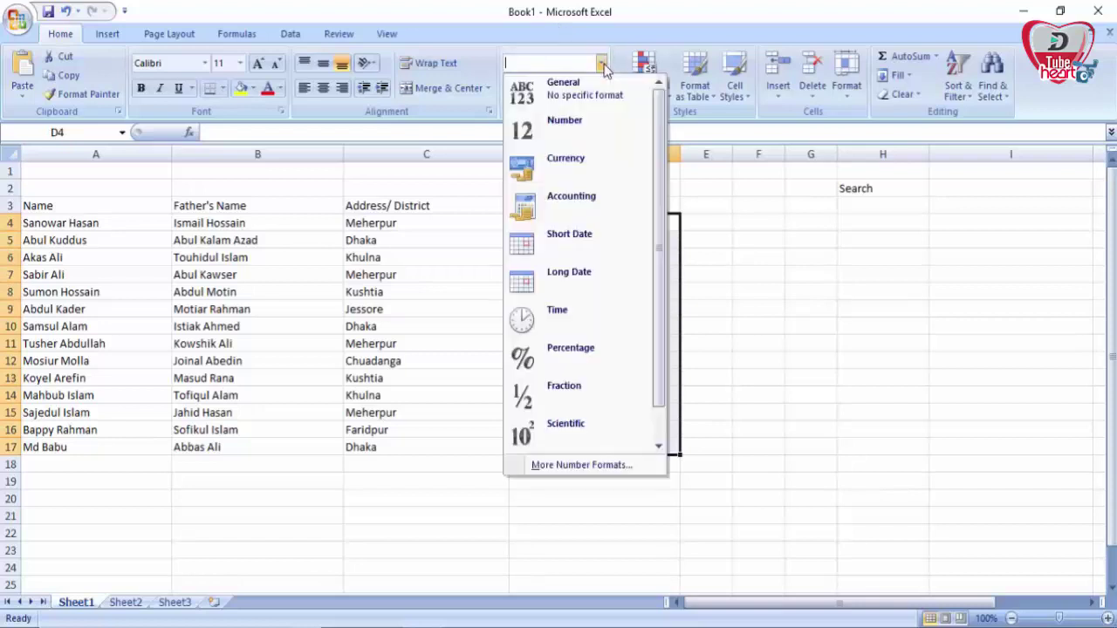
scroll(659, 252, "down", 1)
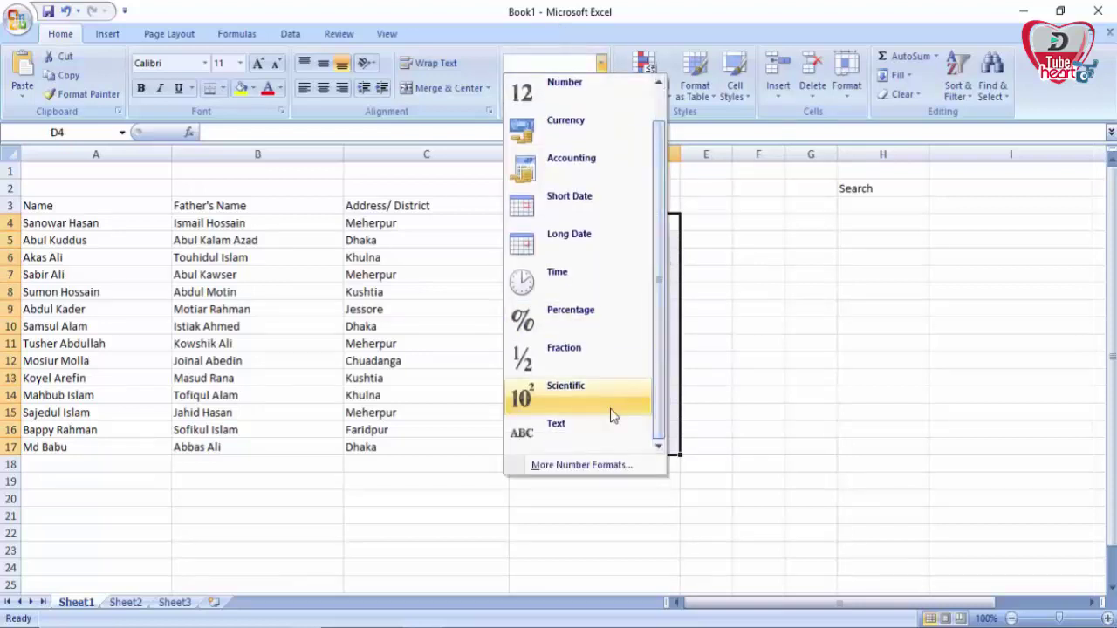
left_click(564, 438)
Step: Enter each person's eleven-digit mobile number down D4:D17
left_click(573, 221)
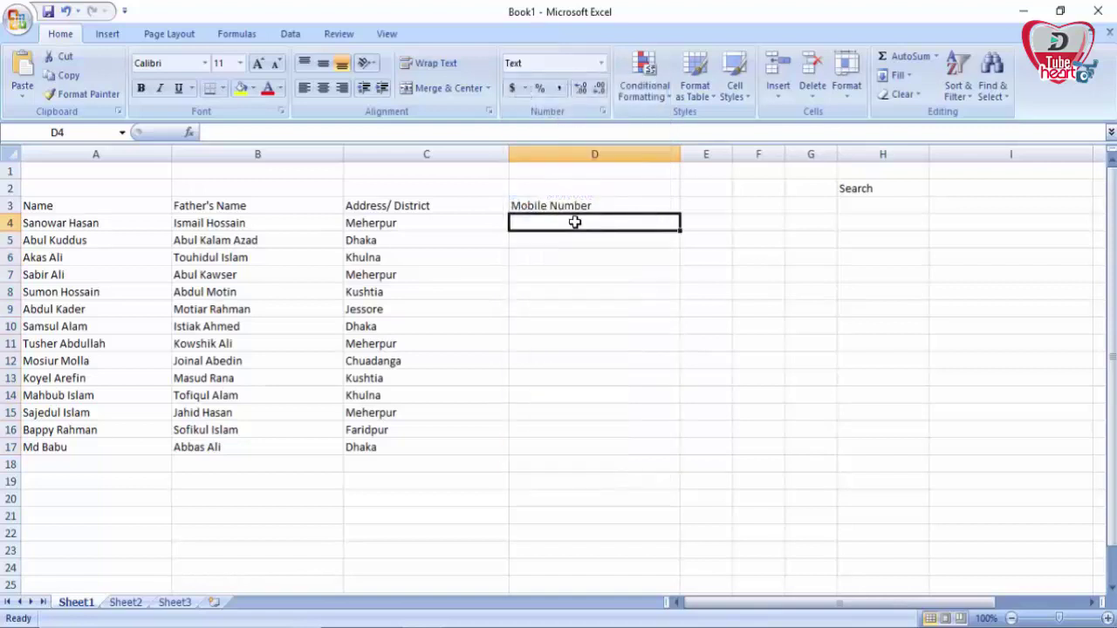
key("Return")
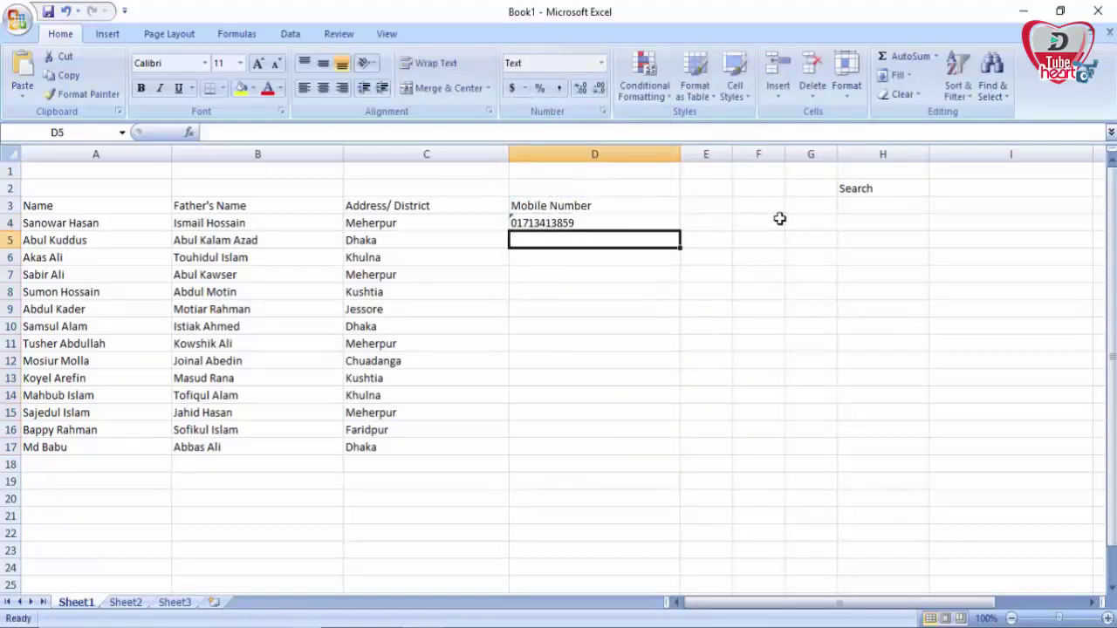
key("Return")
key("Return")
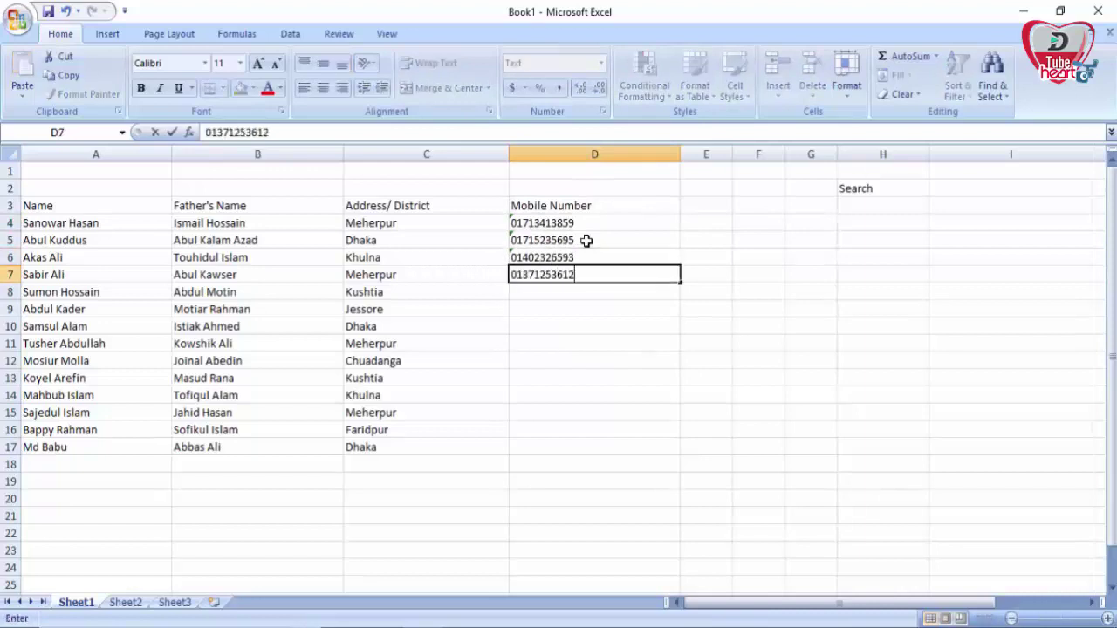
key("Return")
key("Return")
key("Return")
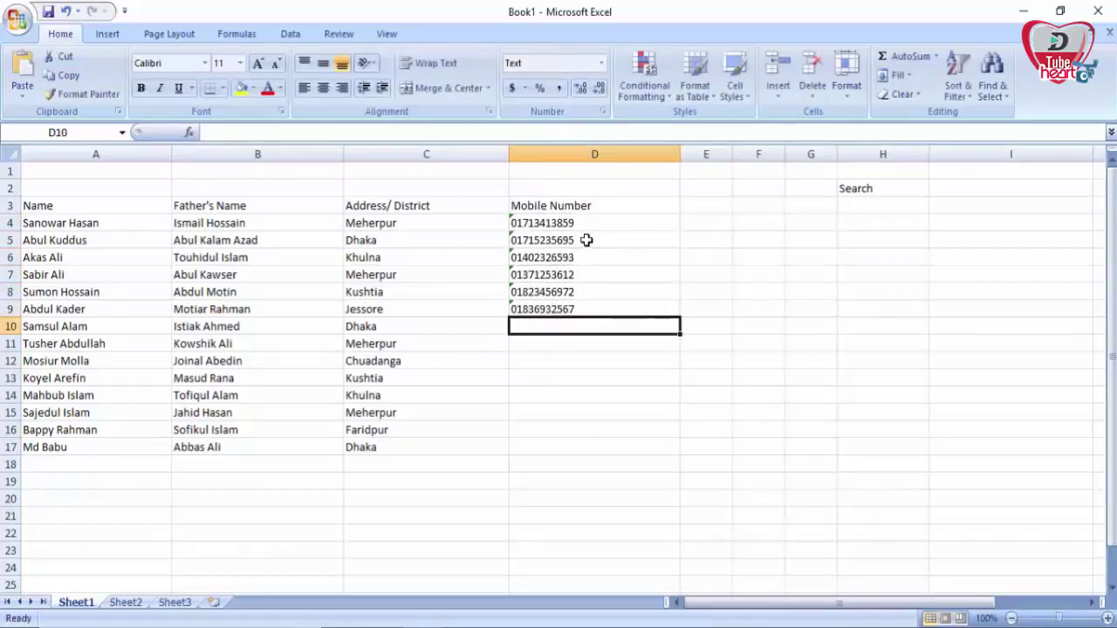
key("Return")
key("Return")
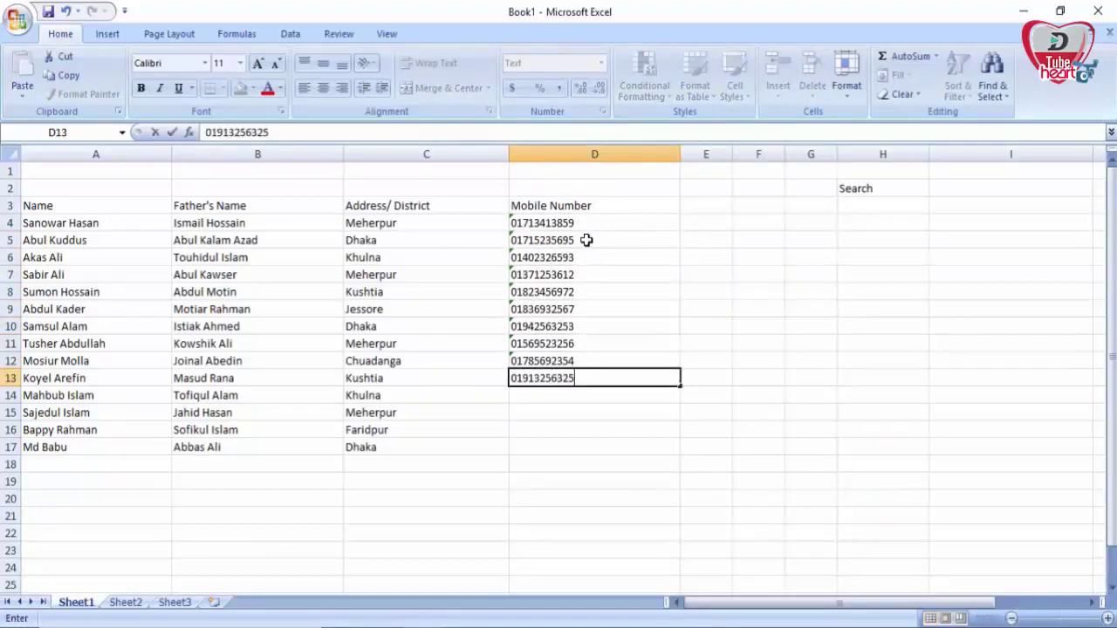
key("Return")
key("Return")
key("Return")
key("Return")
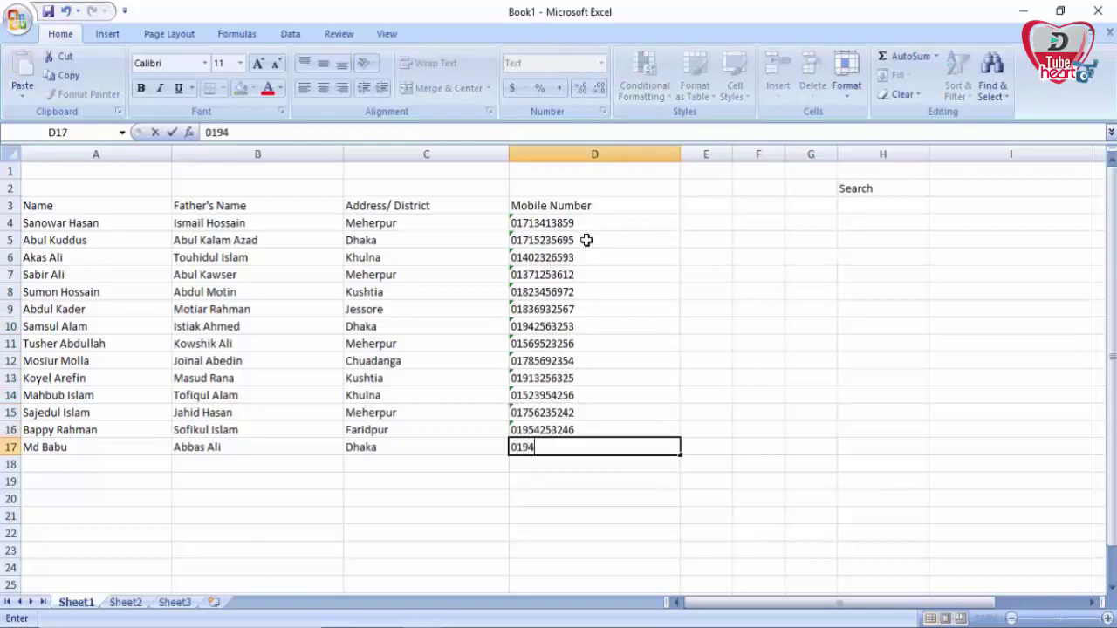
key("Return")
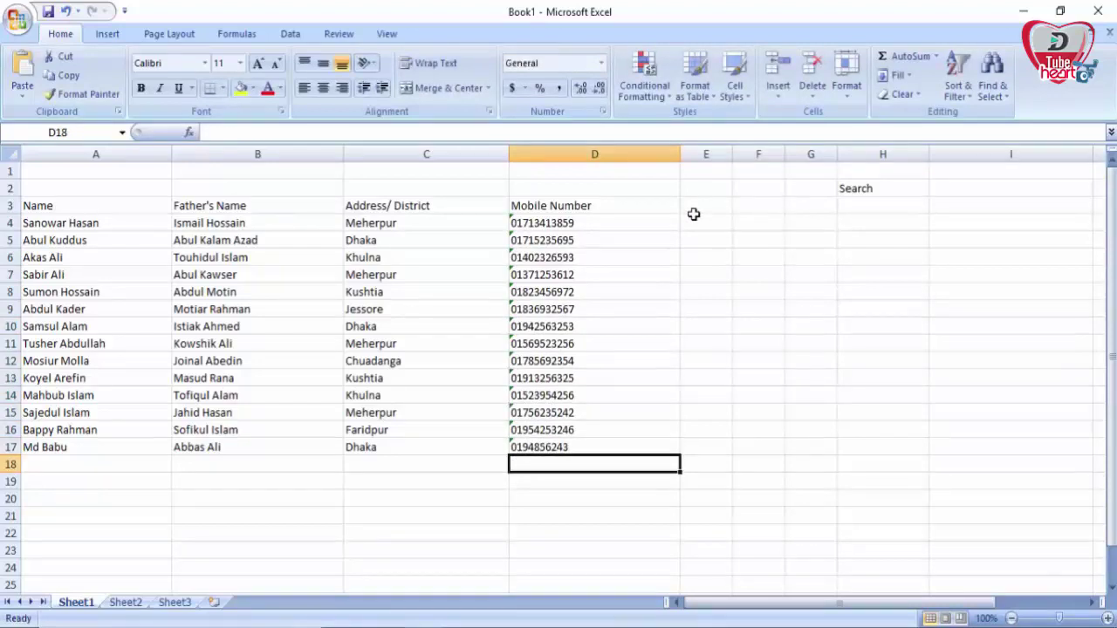
left_click(983, 188)
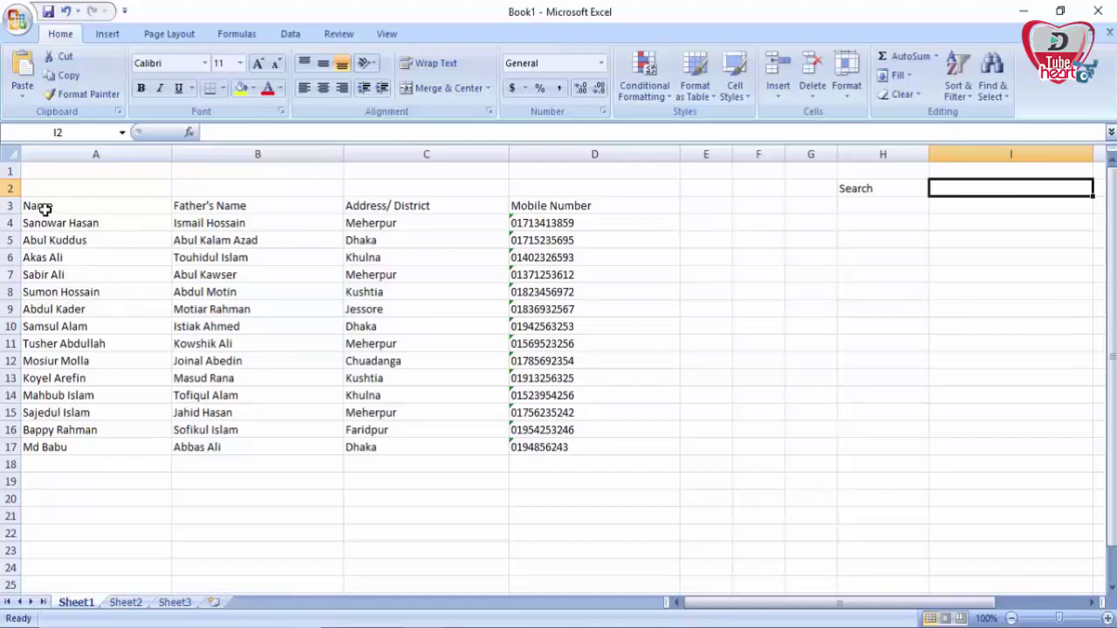
Step: Select A3:D17 and open Conditional Formatting's New Rule dialog
left_click_drag(44, 207, 556, 447)
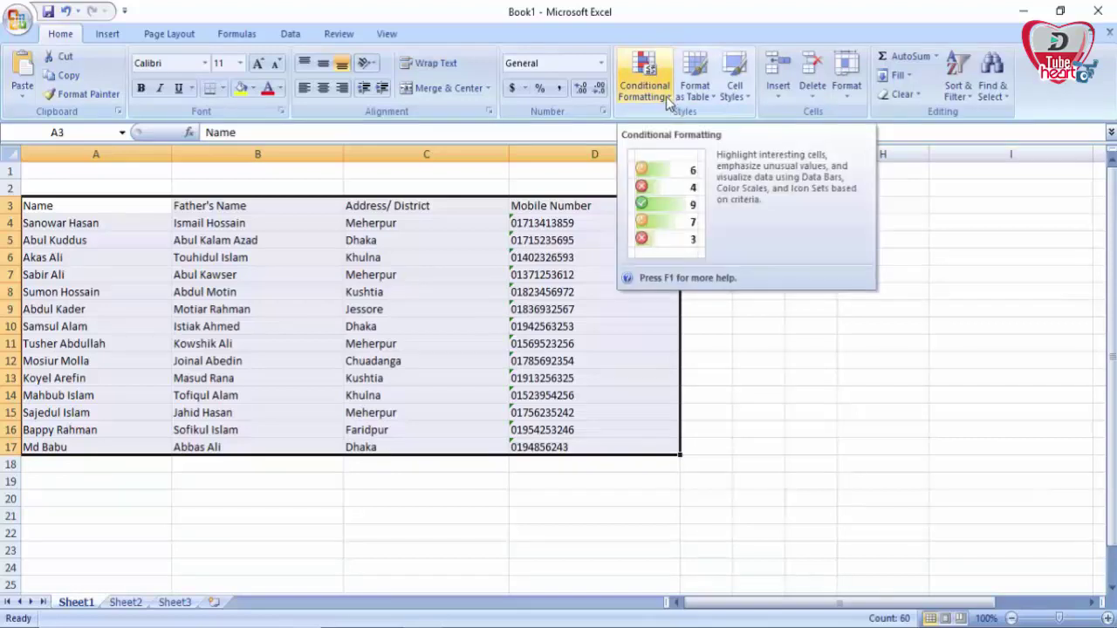
left_click(668, 103)
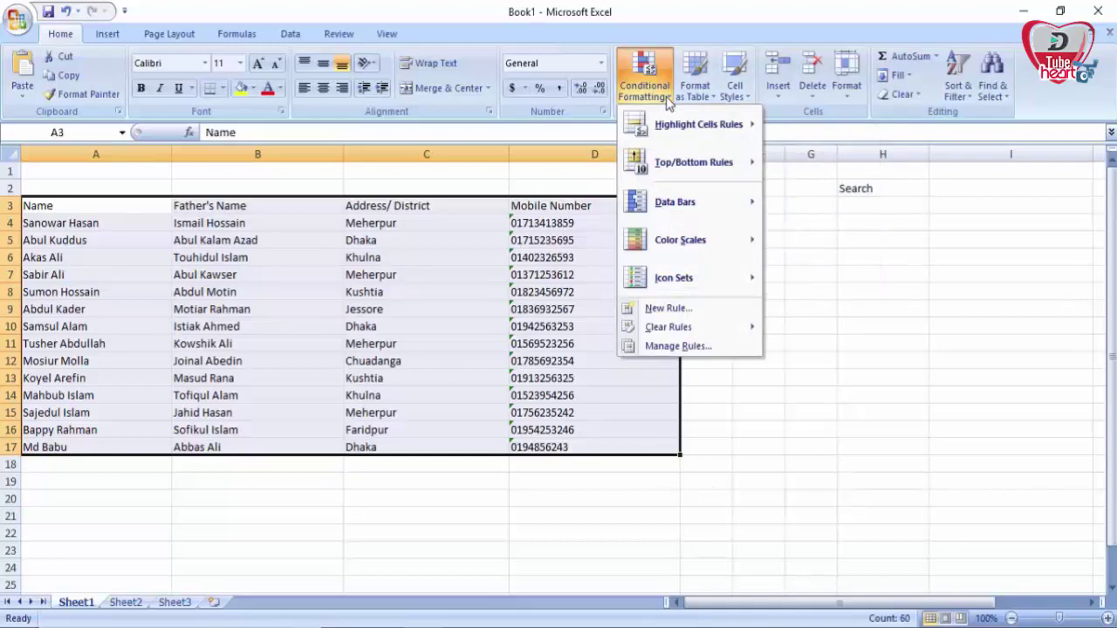
left_click(677, 311)
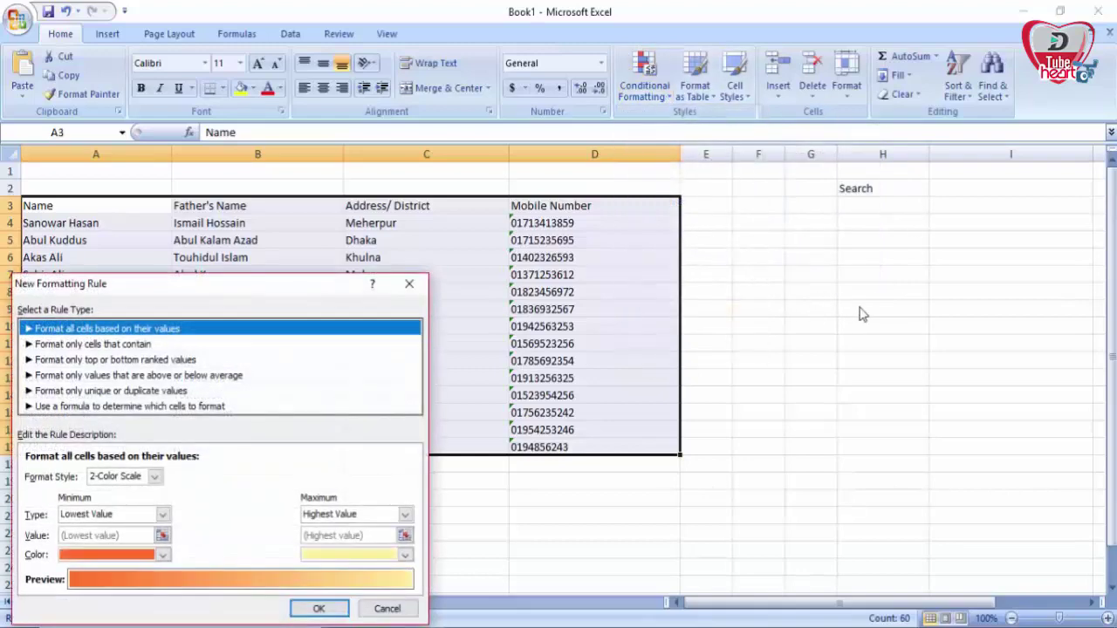
Step: Choose the 'Use a formula to determine which cells to format' rule type and start its formula
left_click_drag(175, 285, 220, 173)
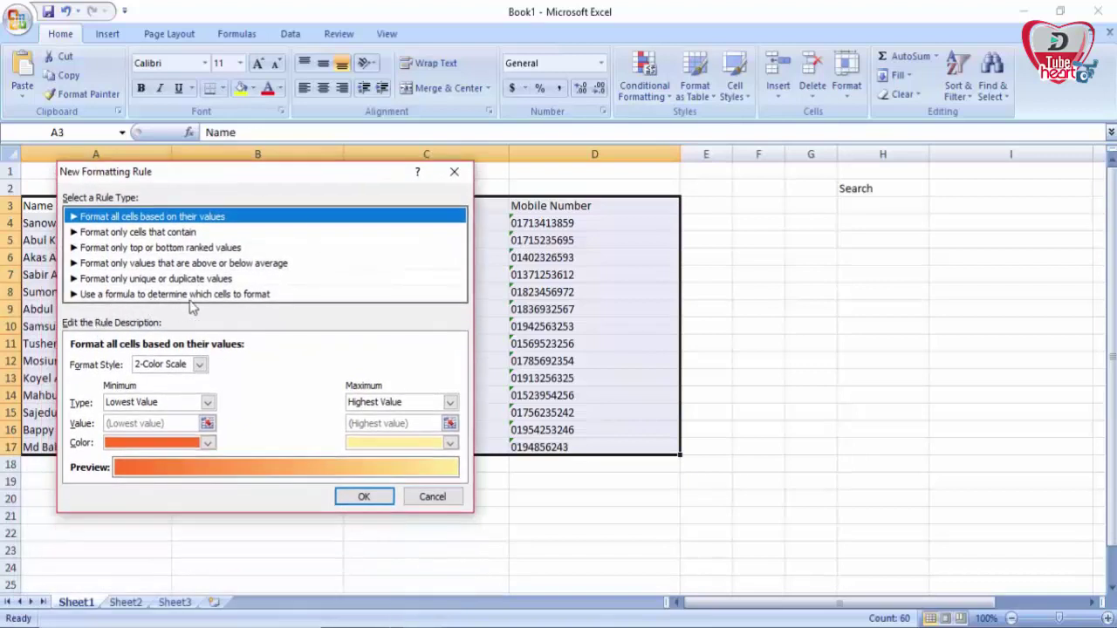
left_click(250, 296)
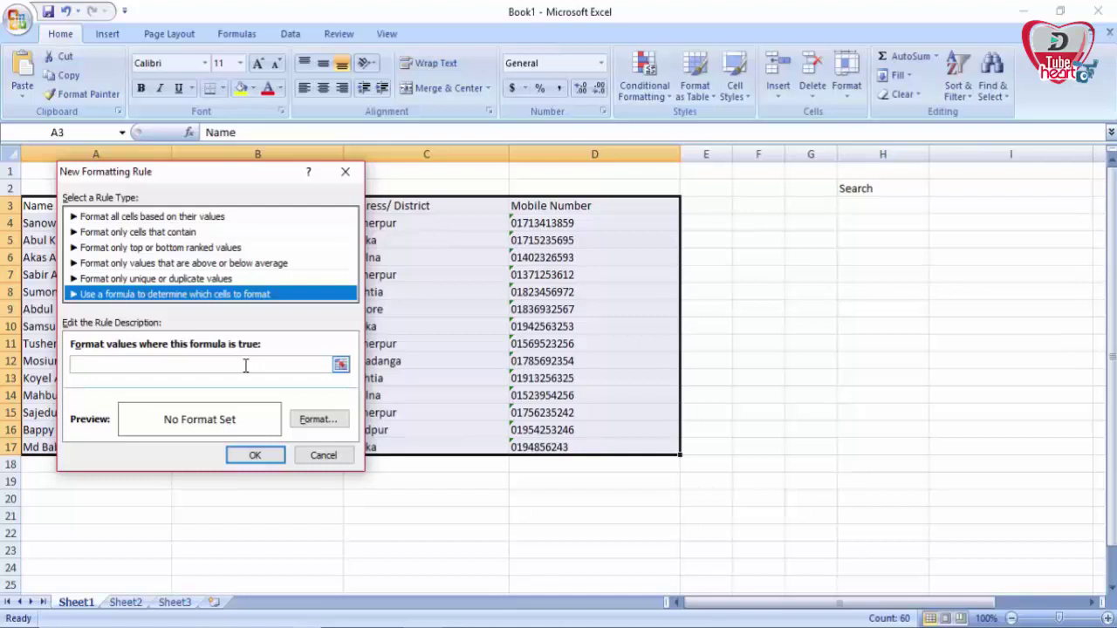
left_click(250, 368)
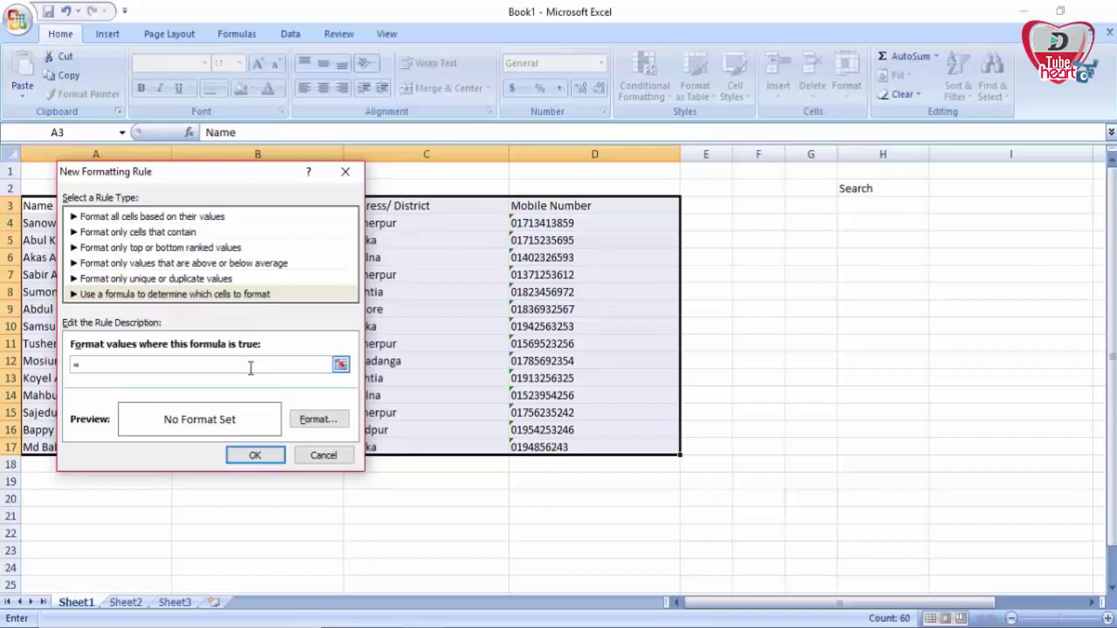
Step: Write the formula start =search($I$2,$ so the rule looks up the text in I2
type("ea")
type("(")
left_click(955, 192)
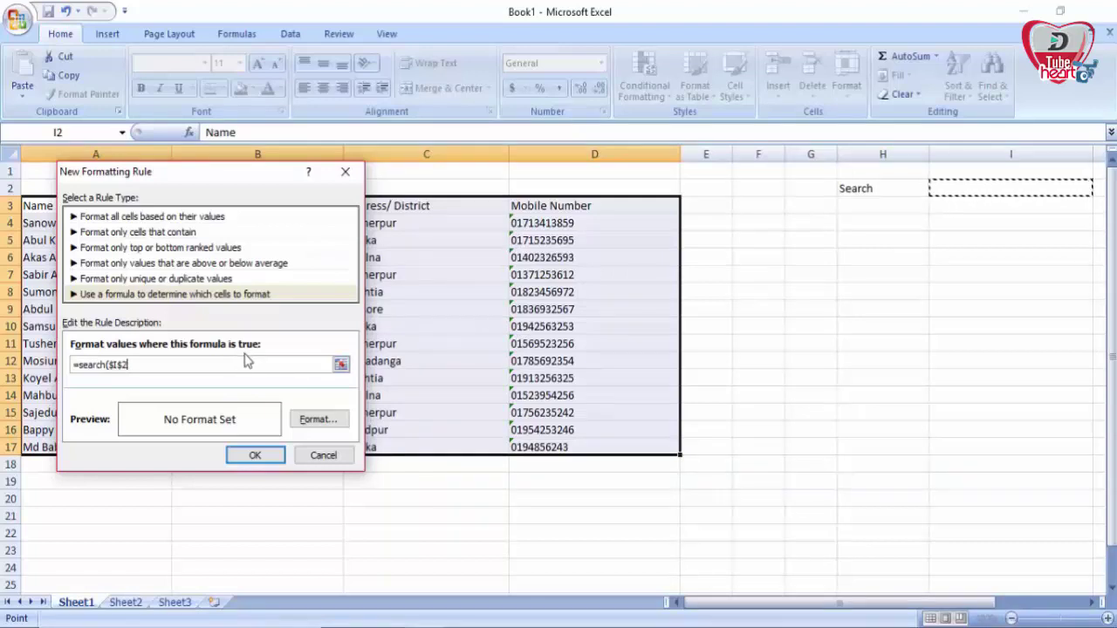
type(",")
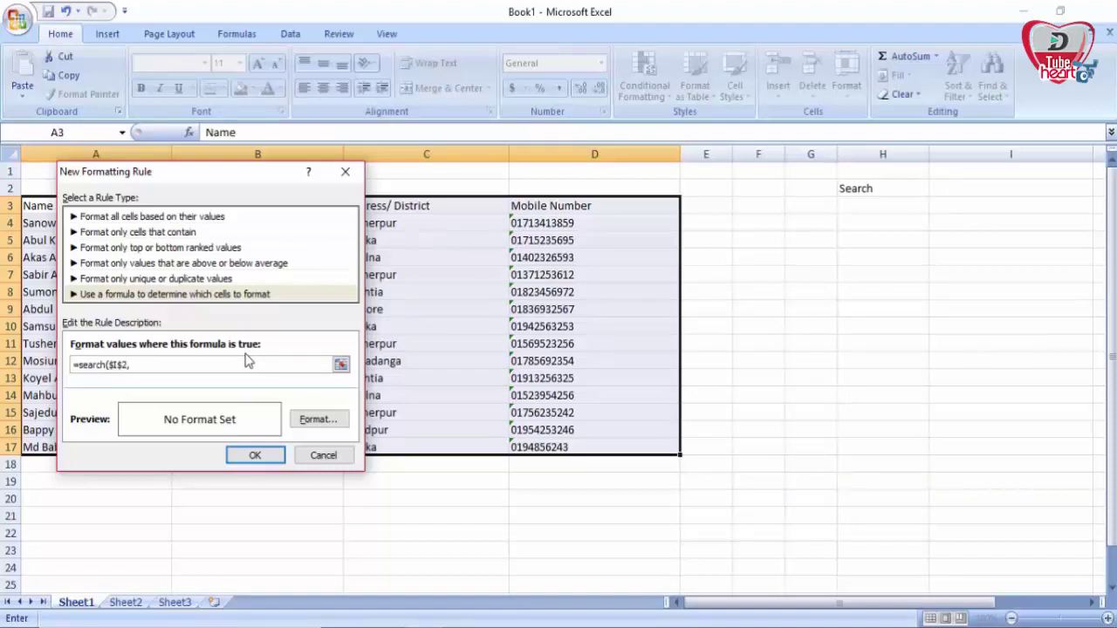
type("$")
left_click_drag(189, 171, 501, 204)
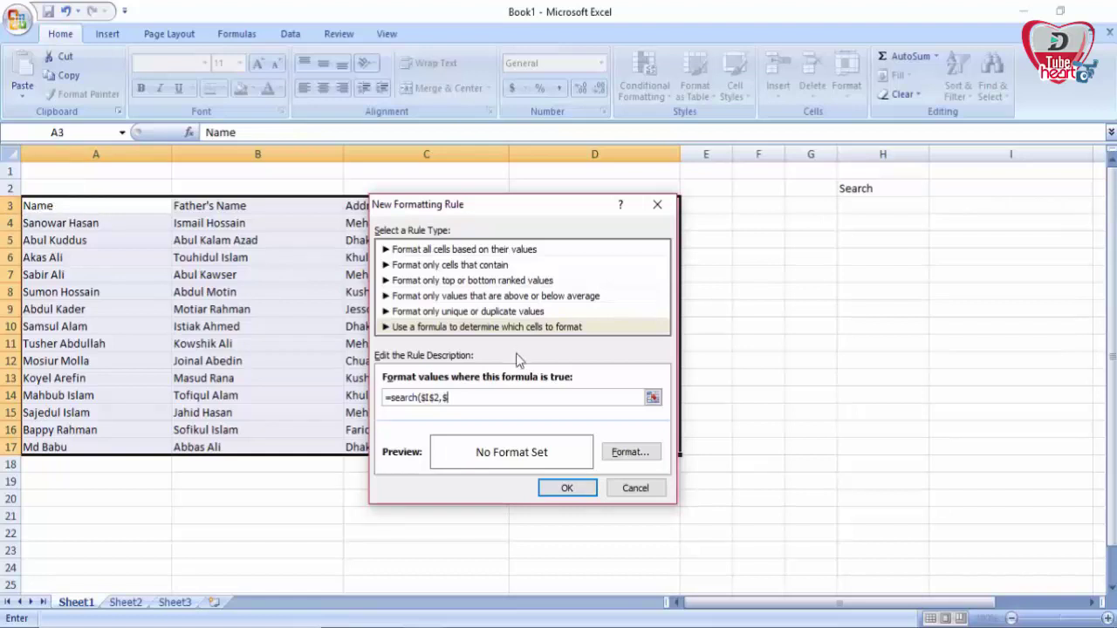
Step: Complete the rule formula as =search($I$2,$a3&$B3&$C3&$D3), joining the A–D cells of each row
type("a3")
type("8")
type("$")
type("B")
type("3")
type("&")
key("BackSpace")
type("$")
left_click_drag(499, 217, 794, 249)
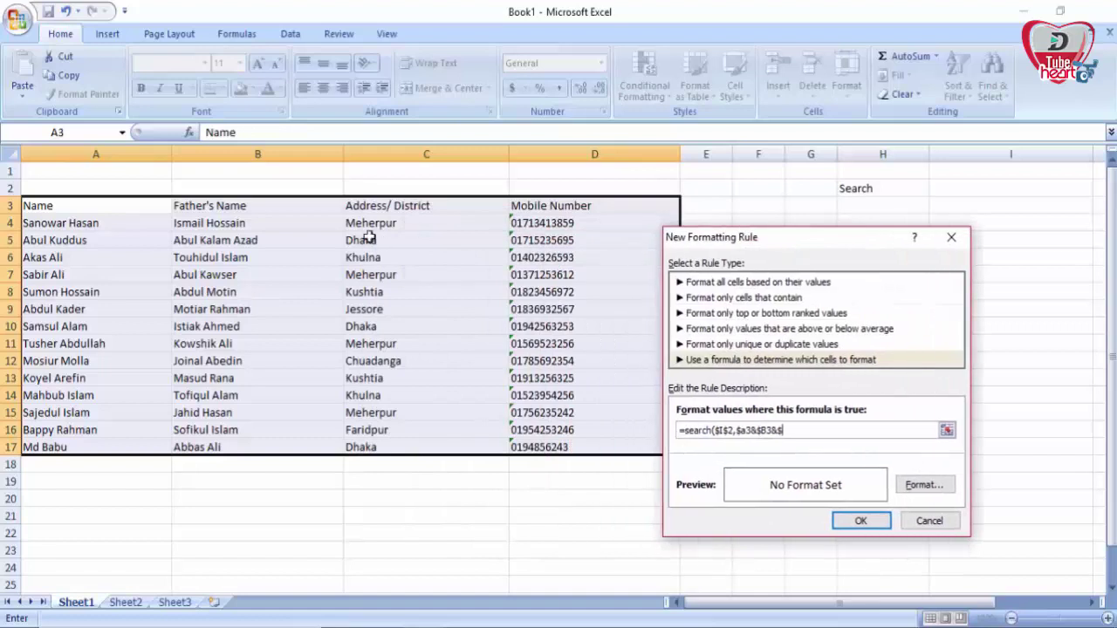
type("C3&$")
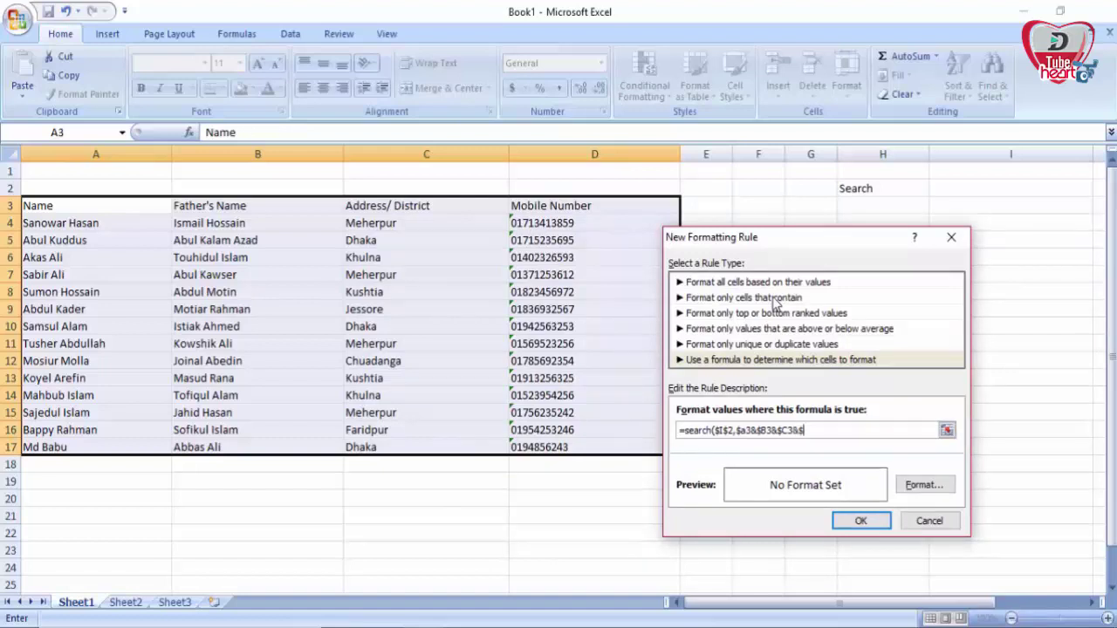
type("D3)")
Step: Set a light green background fill for the search rule and confirm the new rule
left_click(941, 489)
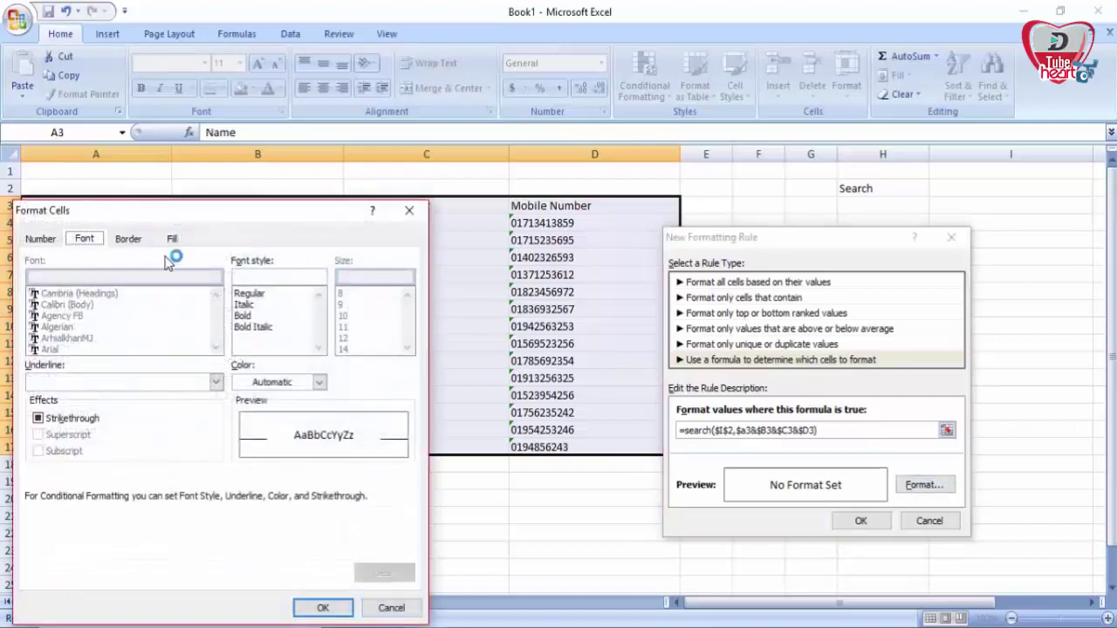
left_click(174, 241)
left_click_drag(187, 218, 341, 145)
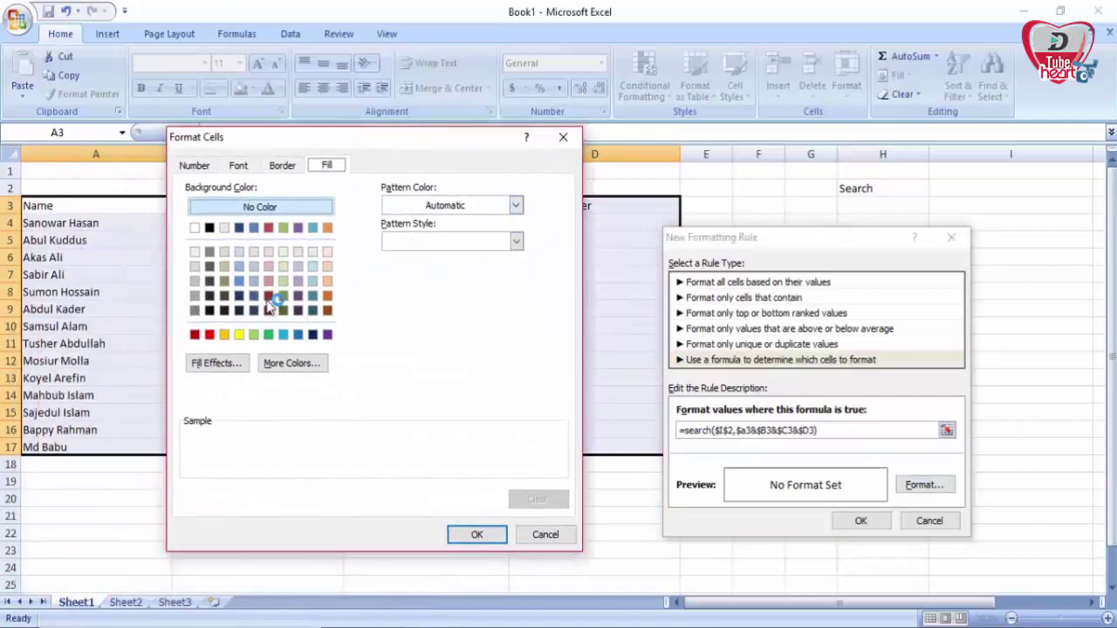
left_click(284, 281)
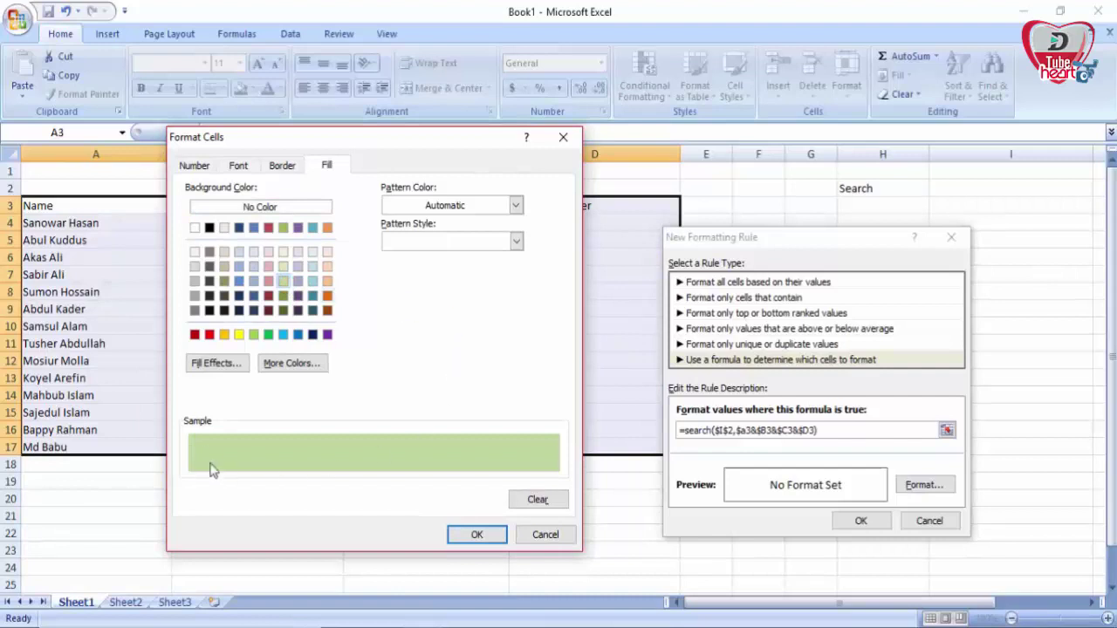
left_click(466, 532)
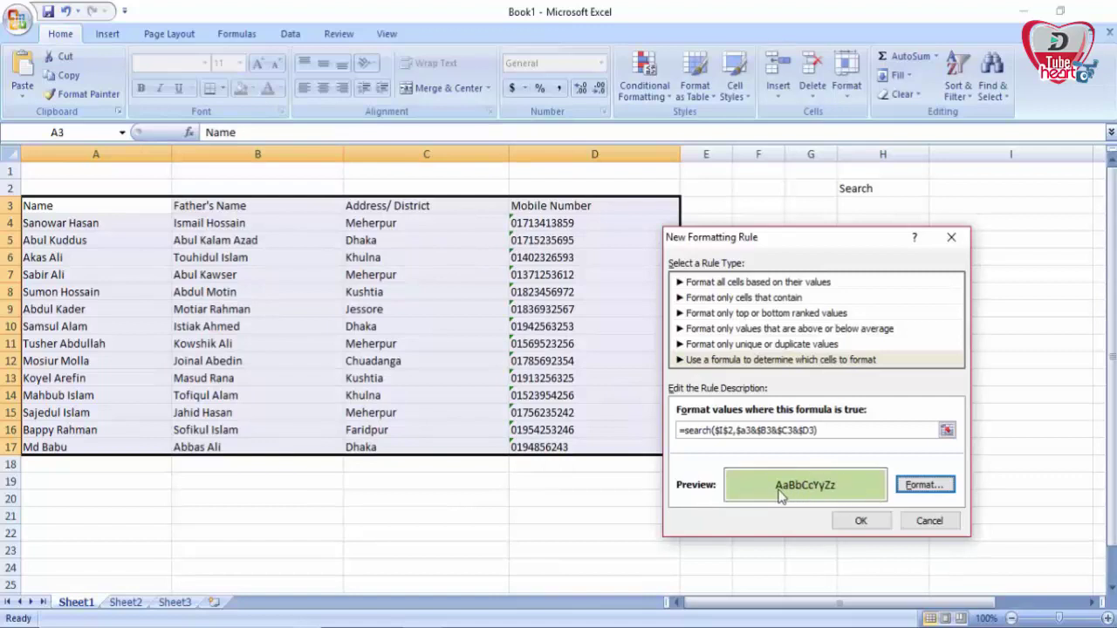
left_click(860, 522)
Step: Enter Meherpur in I2 so only rows 4, 7, 11 and 15 stay green
left_click(636, 521)
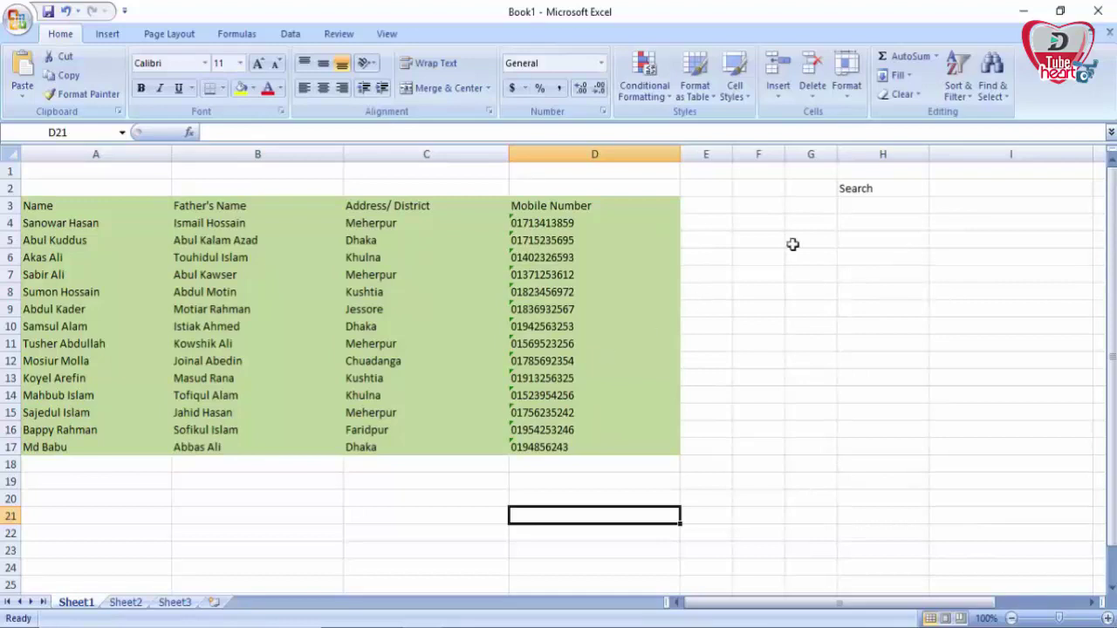
left_click(974, 185)
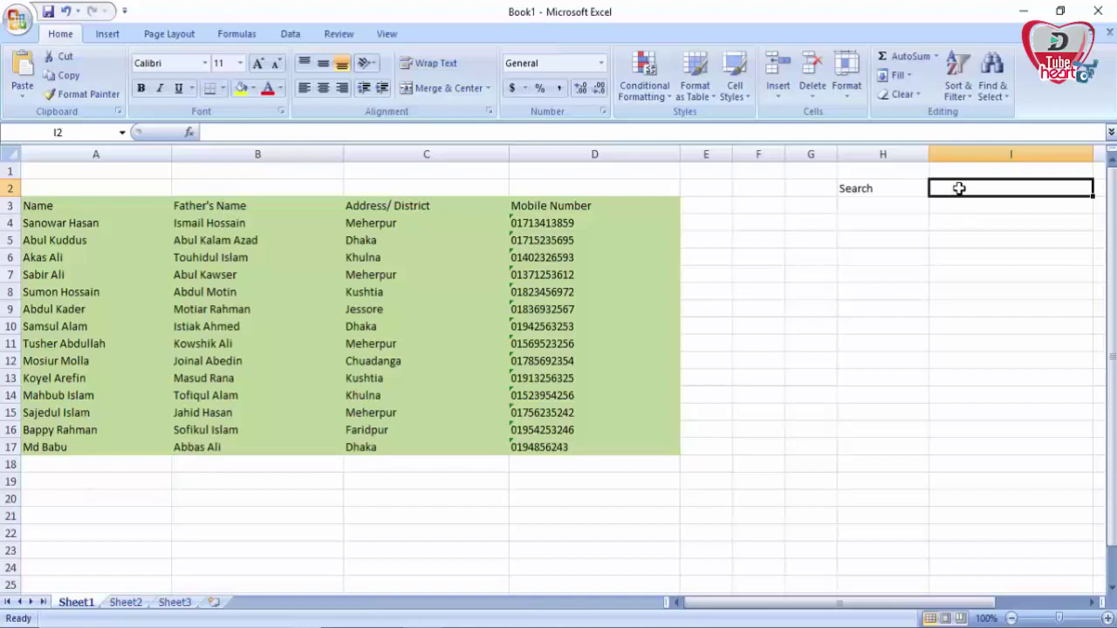
type("Meherpur")
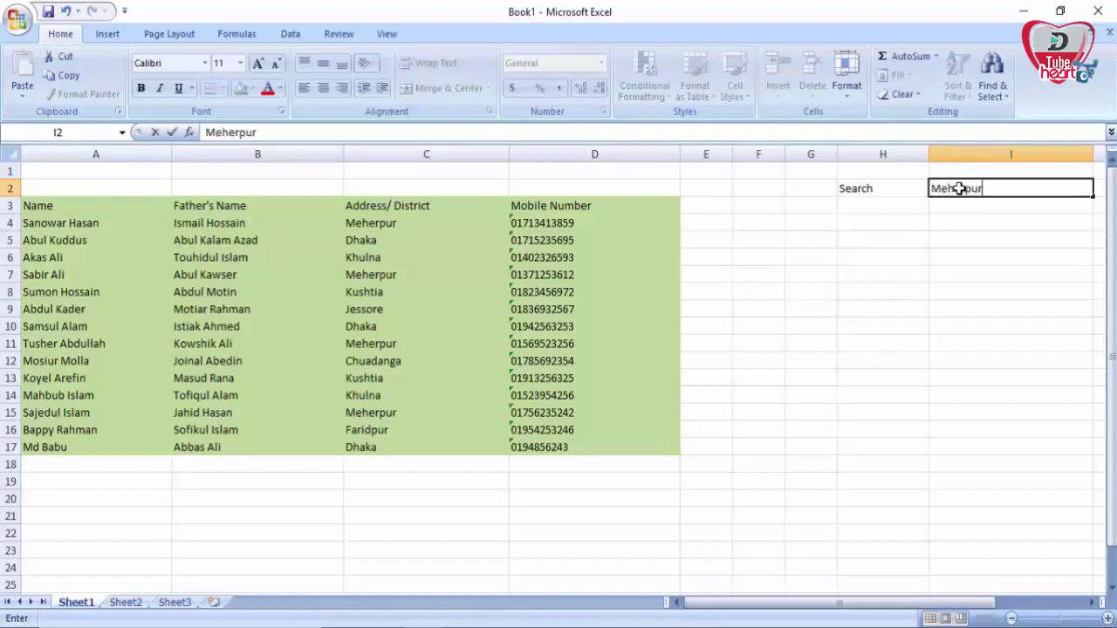
key("Return")
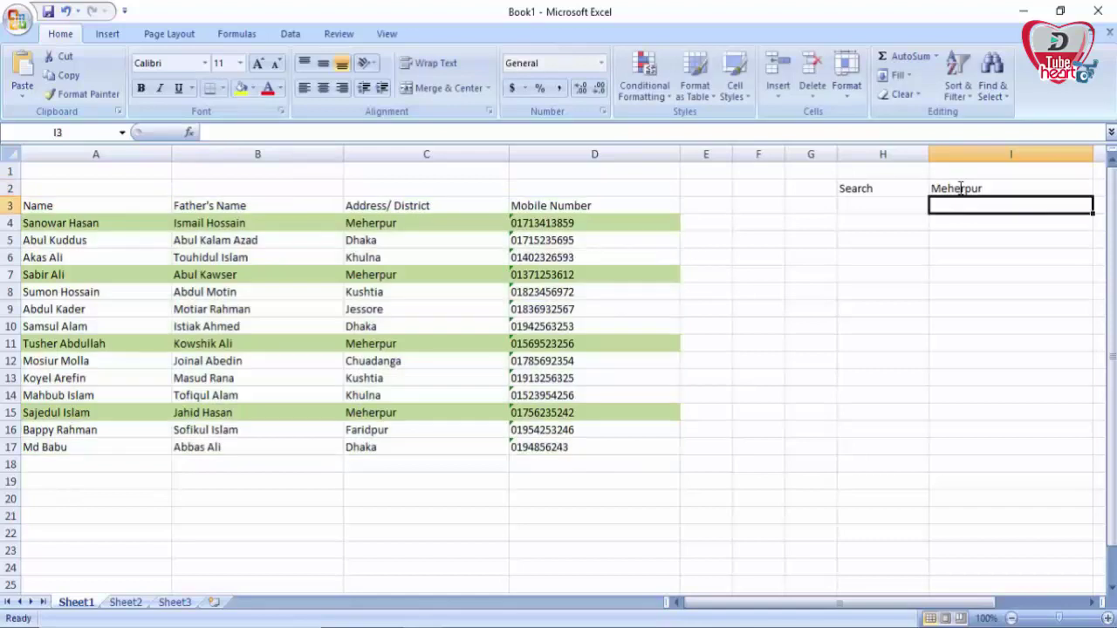